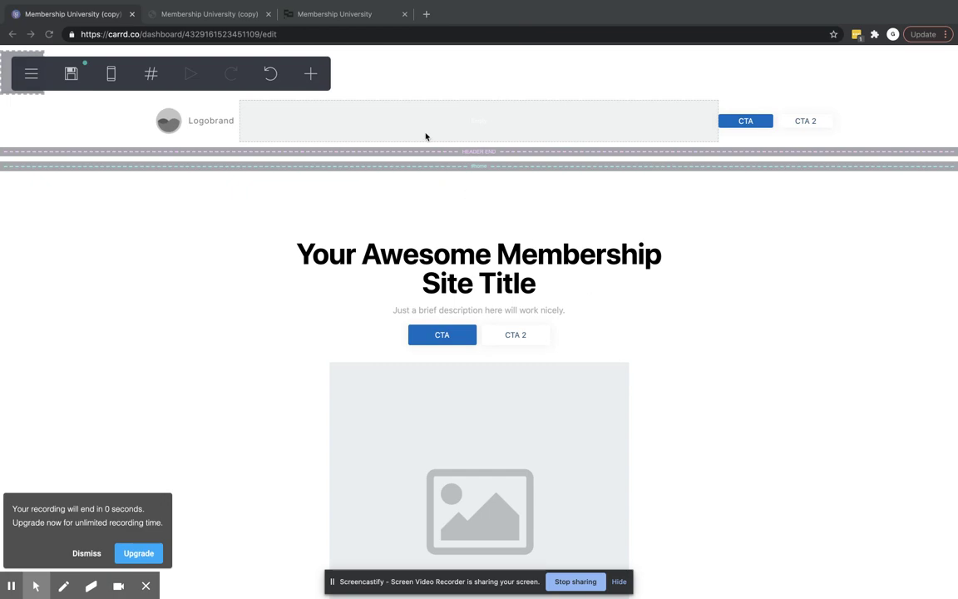
# Add a new control below the existing header end marker and make its type Header Marker
pyautogui.click(480, 157)
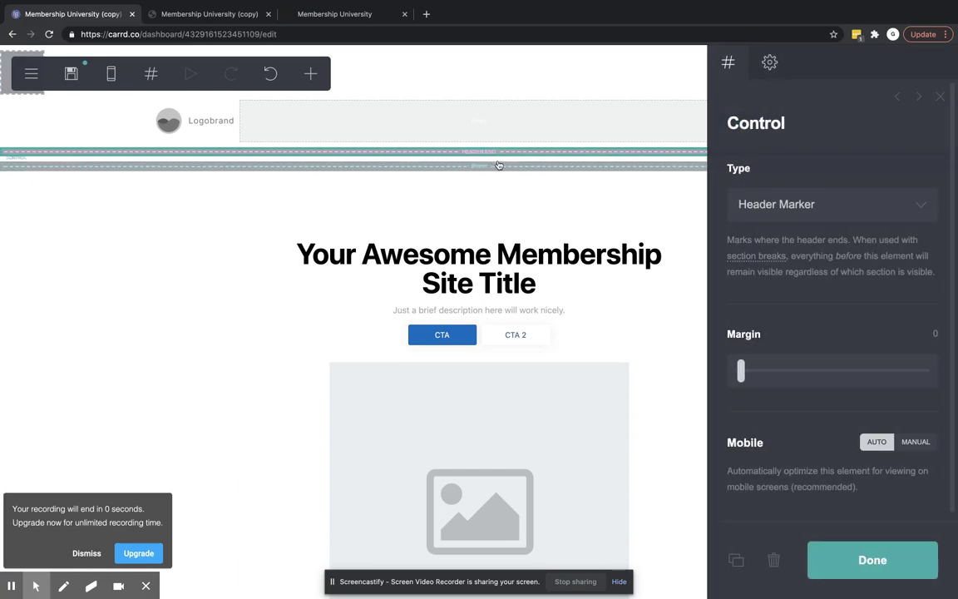
pyautogui.click(312, 76)
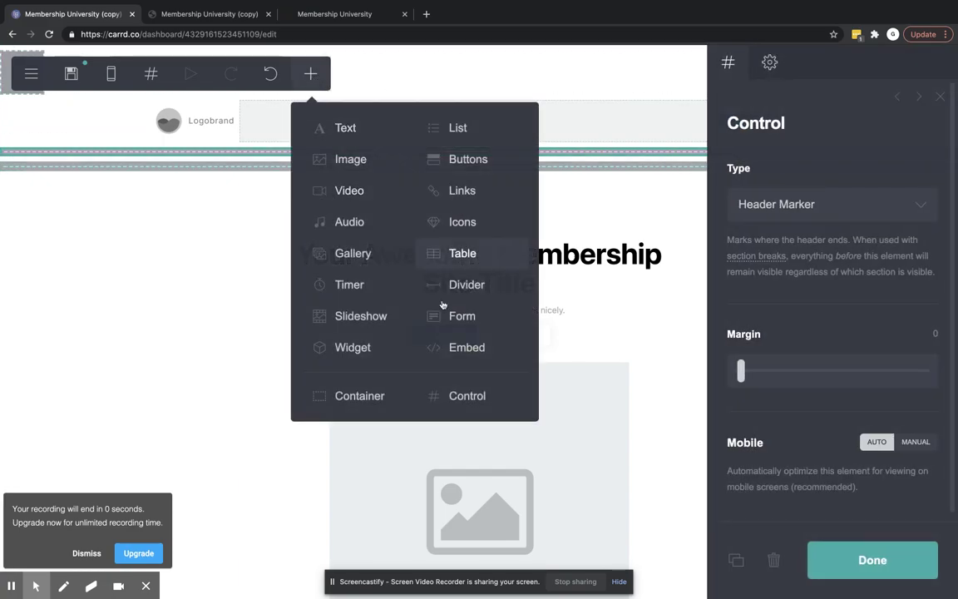
pyautogui.click(455, 397)
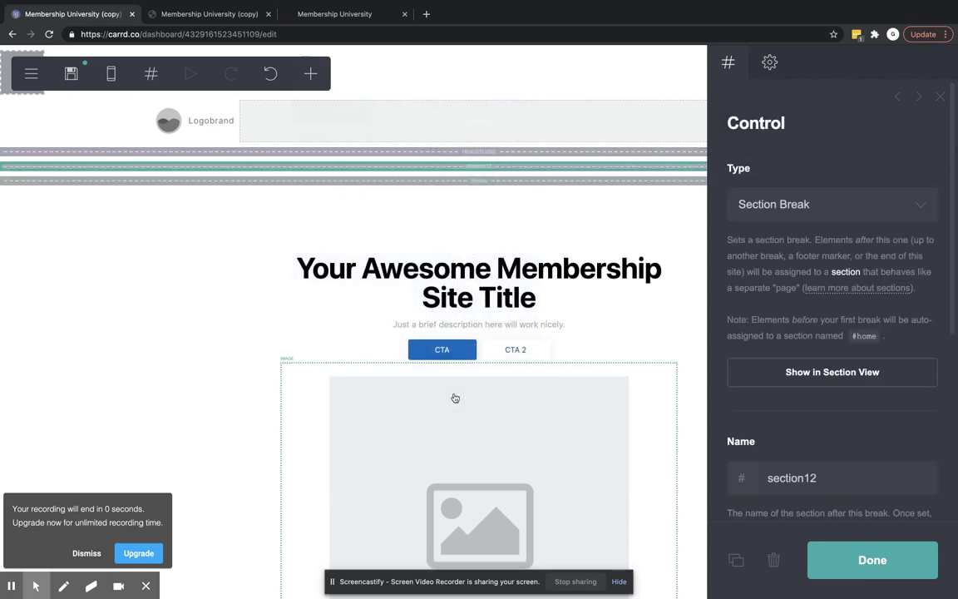
pyautogui.click(785, 214)
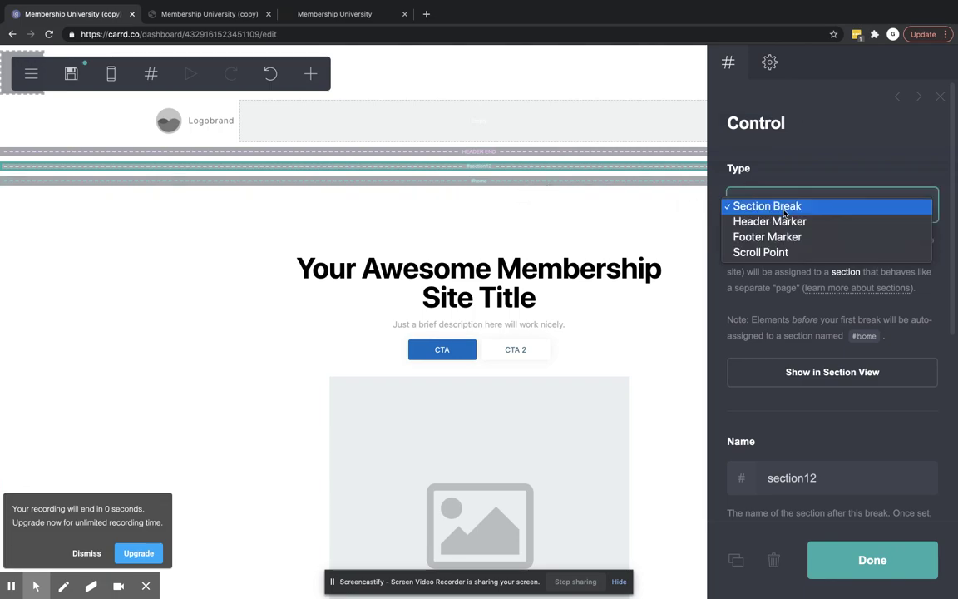
pyautogui.click(780, 221)
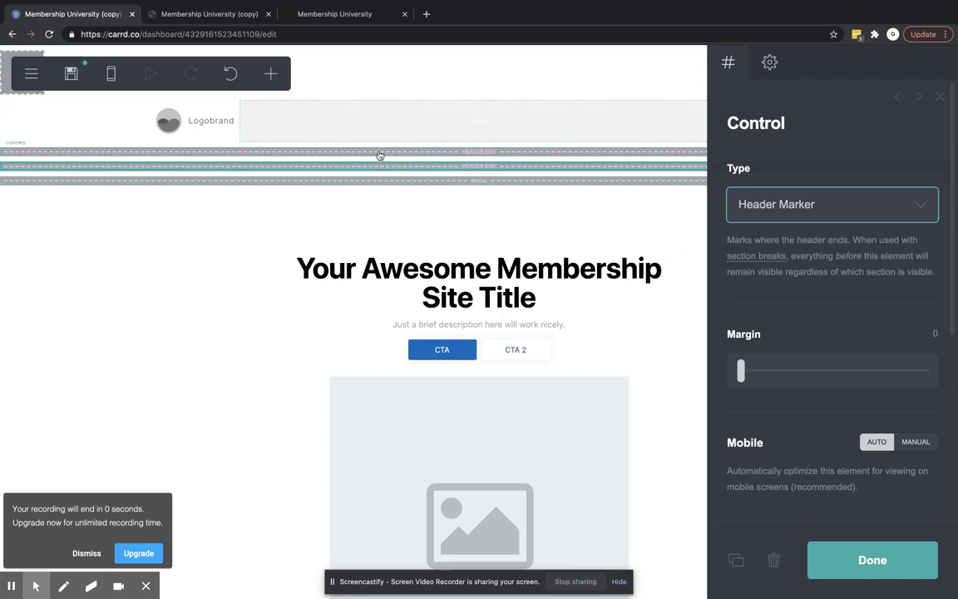
# Insert a new empty full-screen-width container below the header marker
pyautogui.click(271, 74)
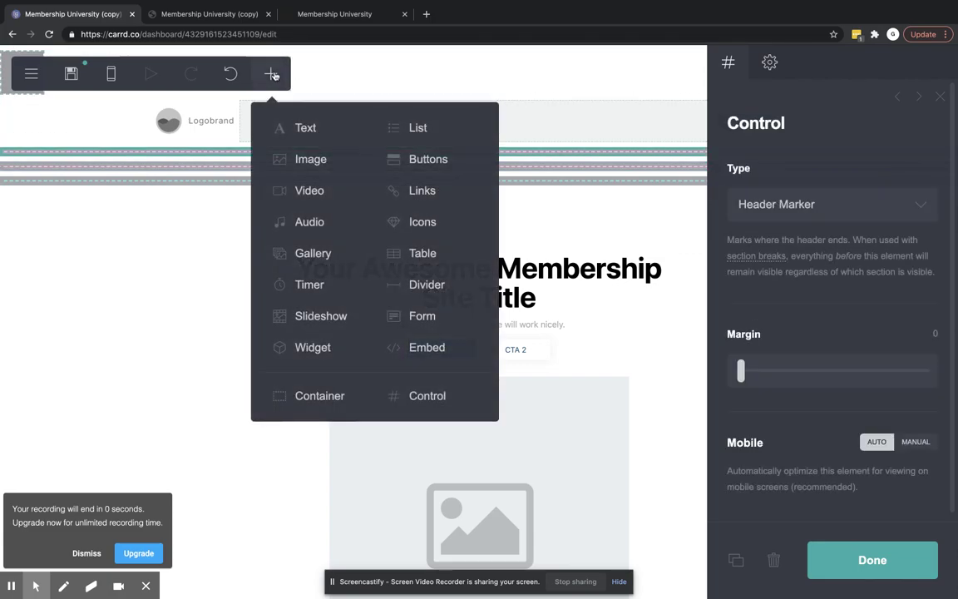
pyautogui.click(323, 398)
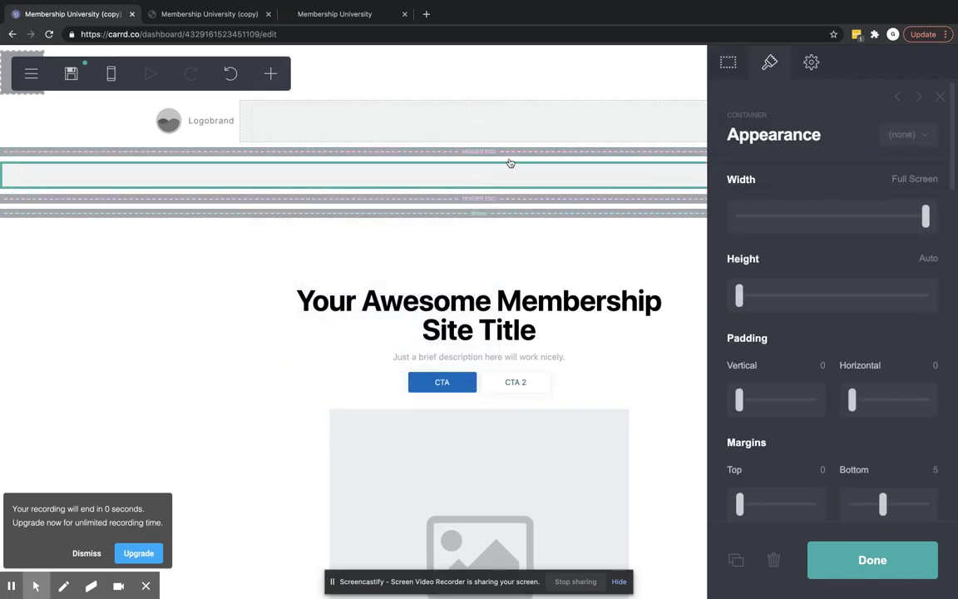
pyautogui.click(730, 62)
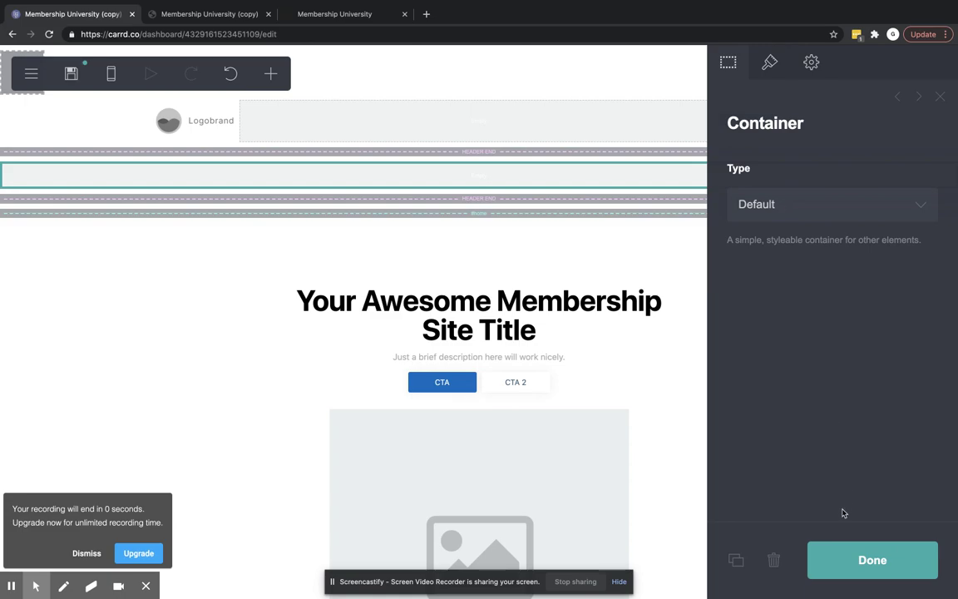
pyautogui.click(844, 557)
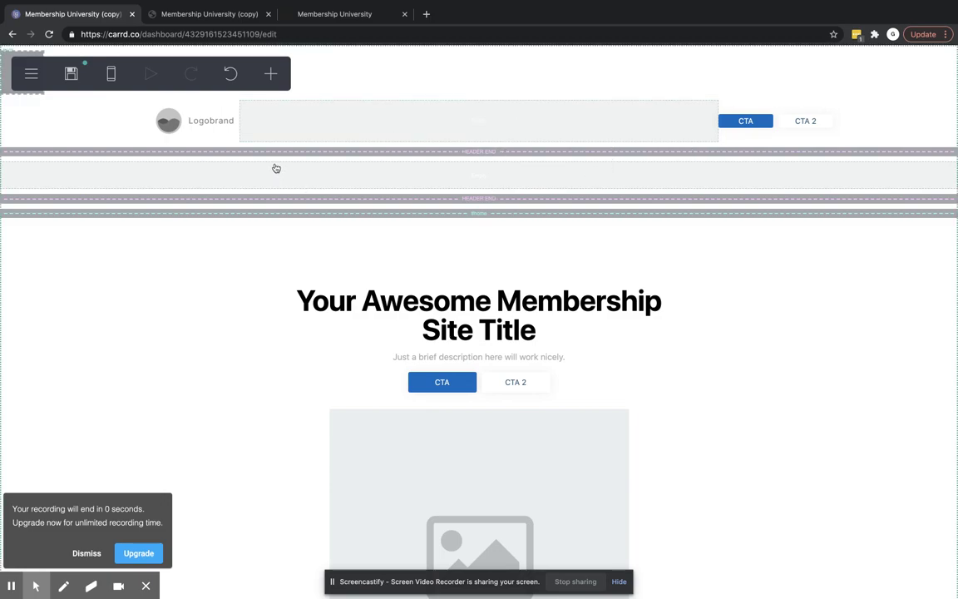
# Change the new container's type to Columns
pyautogui.click(140, 176)
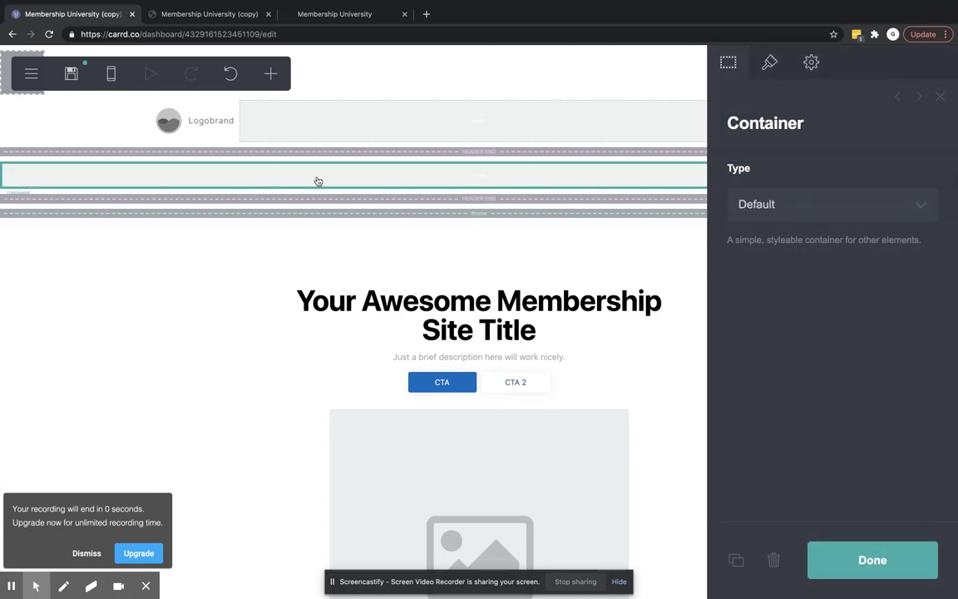
pyautogui.click(749, 203)
pyautogui.click(752, 221)
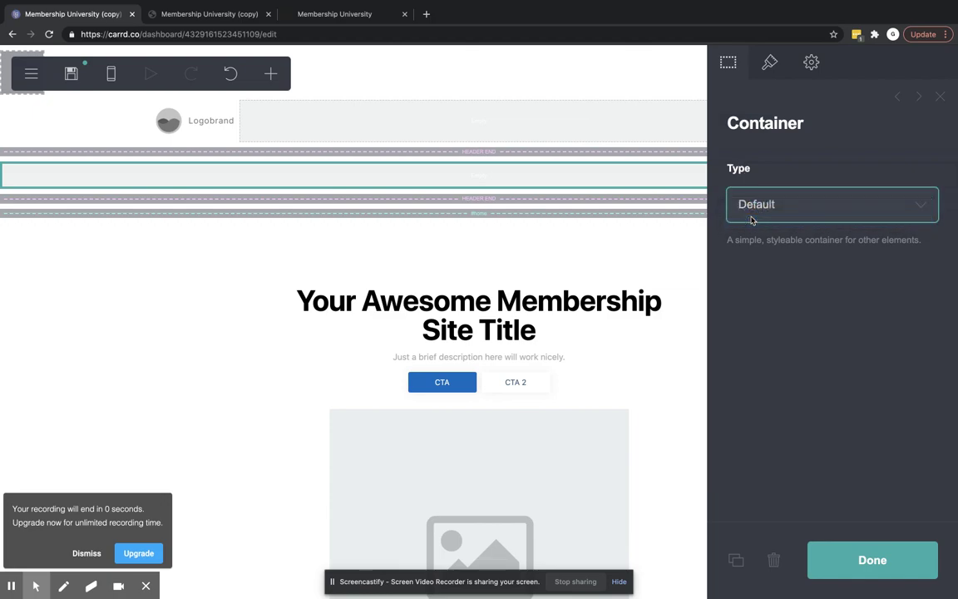
# Delete all custom CSS lines from the container's Style settings
pyautogui.click(811, 62)
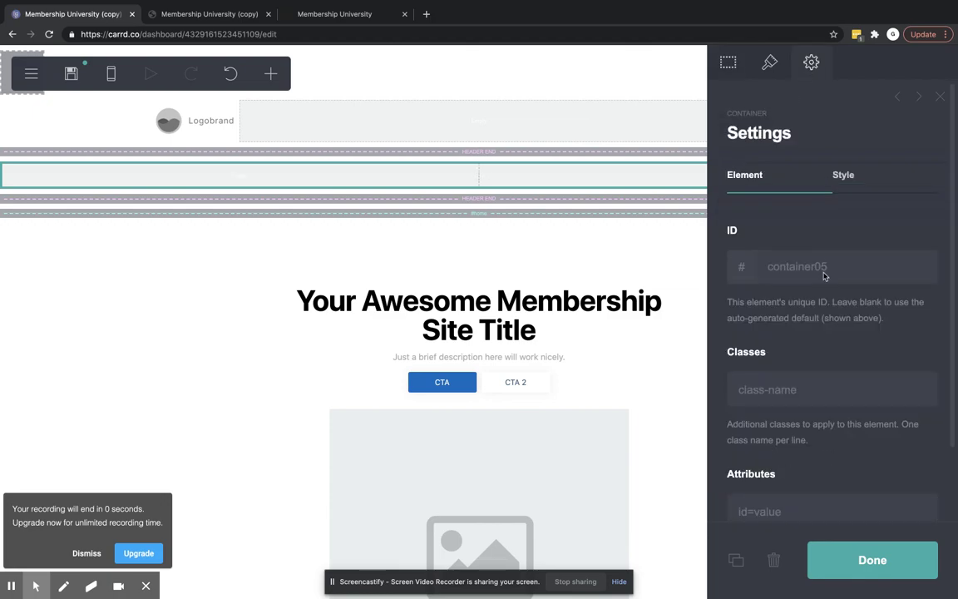
pyautogui.click(842, 177)
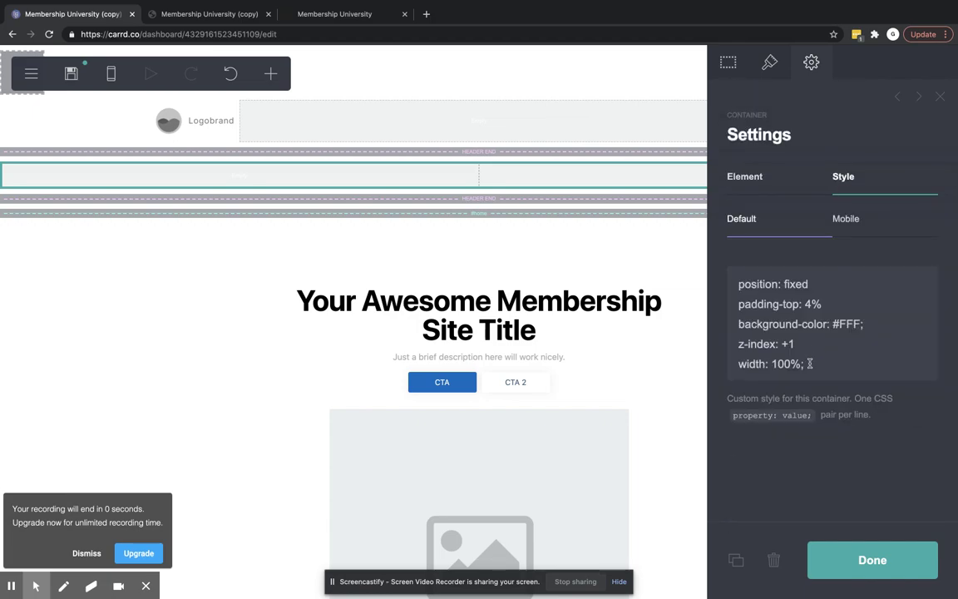
pyautogui.moveTo(809, 364); pyautogui.dragTo(737, 267)
pyautogui.press('BackSpace')
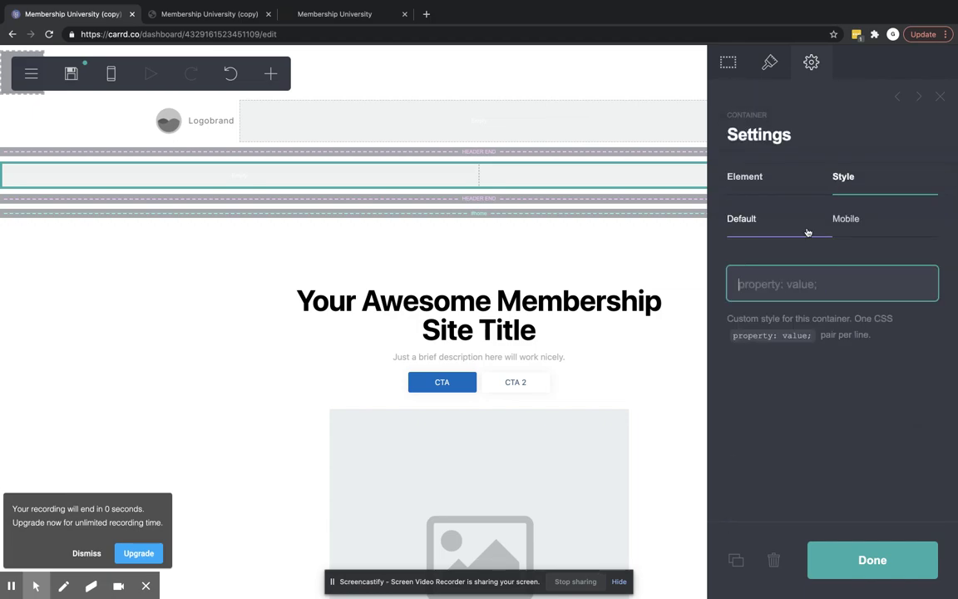
pyautogui.click(740, 178)
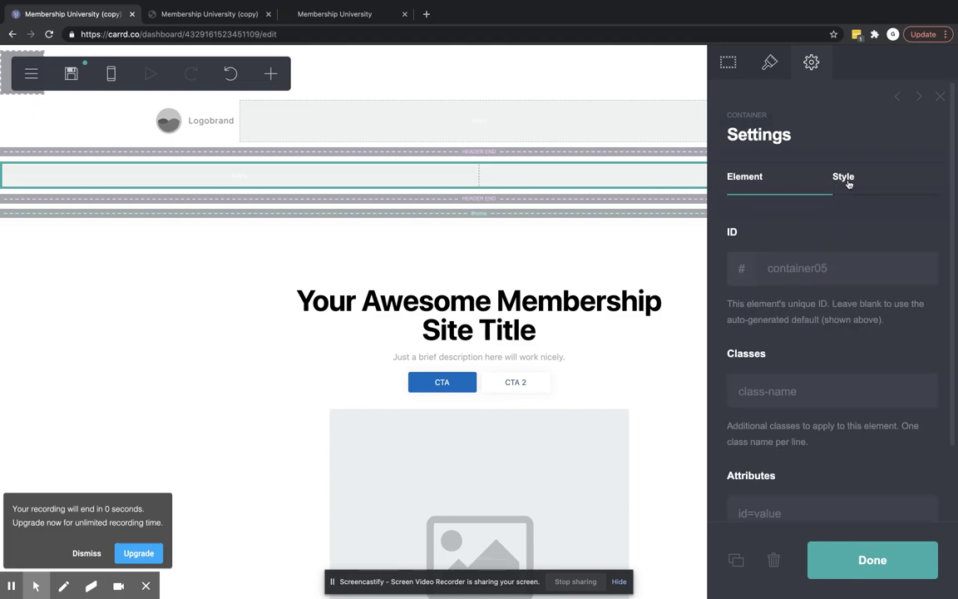
pyautogui.click(847, 185)
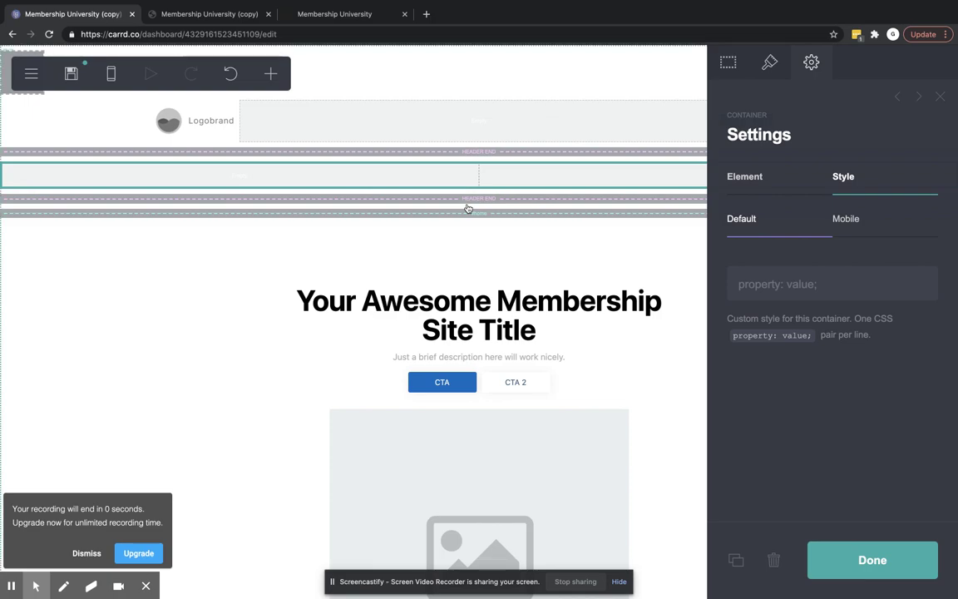
# Add a third column so the container has 33%, 34% and 33% columns
pyautogui.click(769, 65)
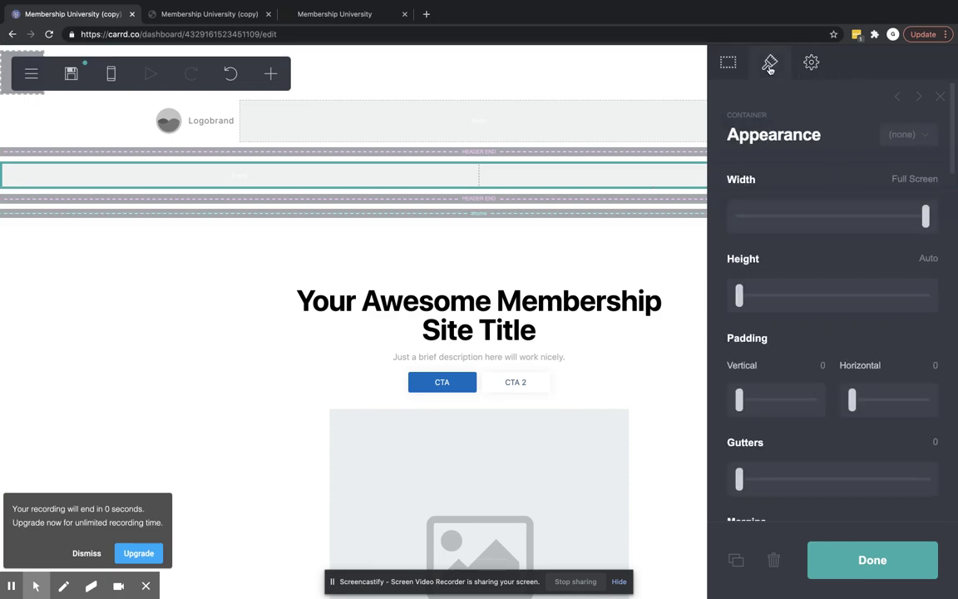
pyautogui.click(728, 65)
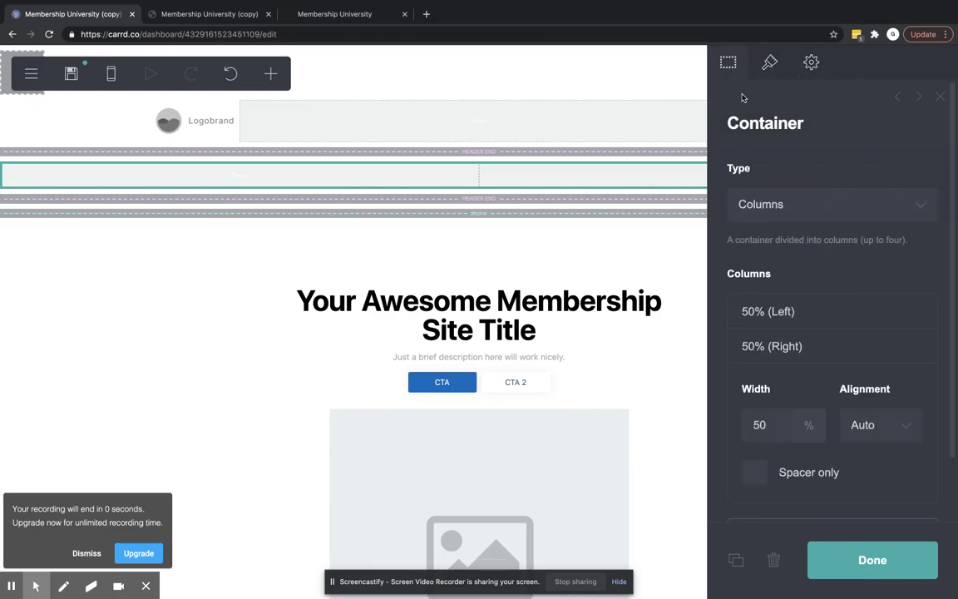
pyautogui.click(732, 314)
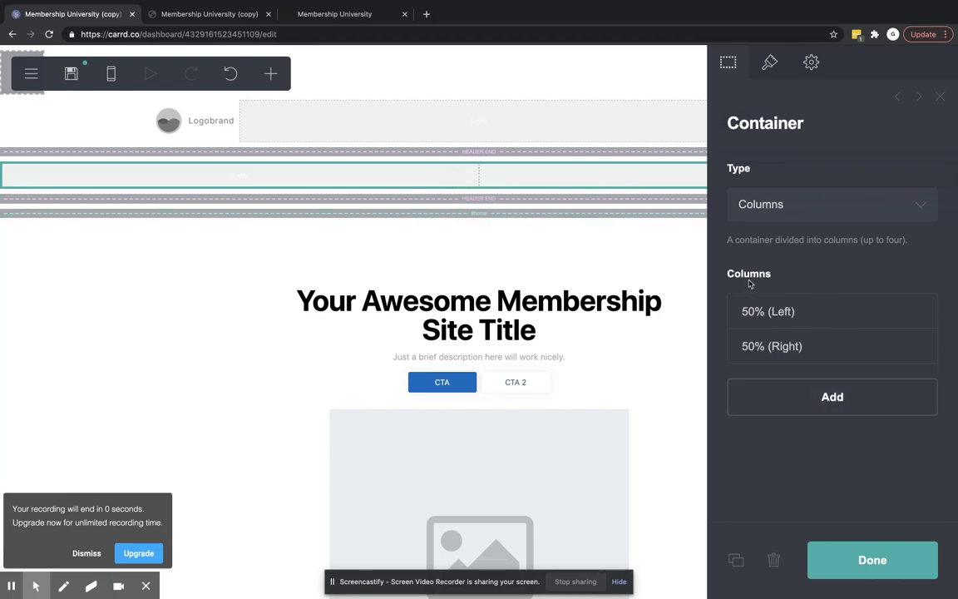
pyautogui.click(792, 407)
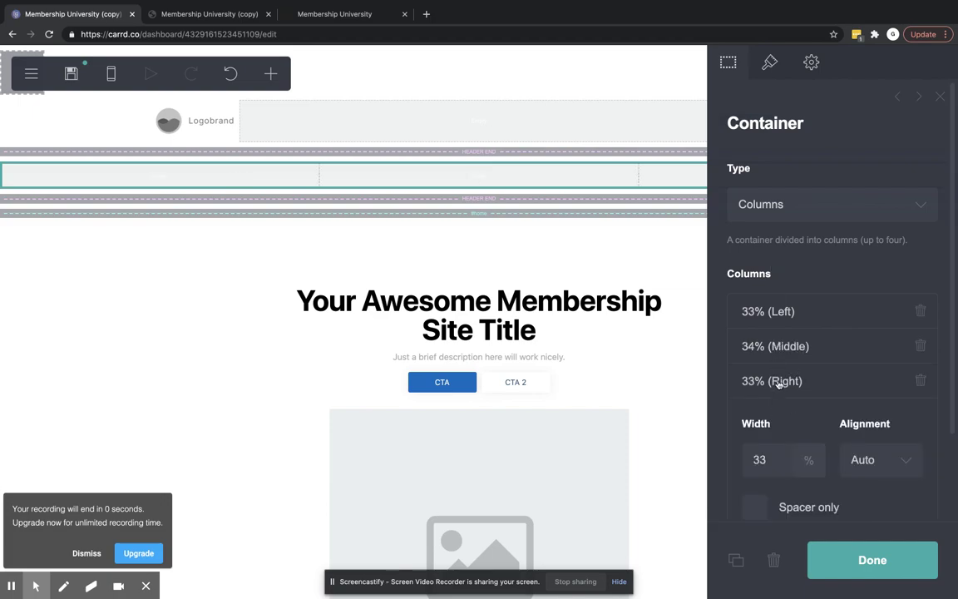
pyautogui.click(778, 383)
# Try narrower container widths of 94 and 86, then return it to Full Screen
pyautogui.click(769, 63)
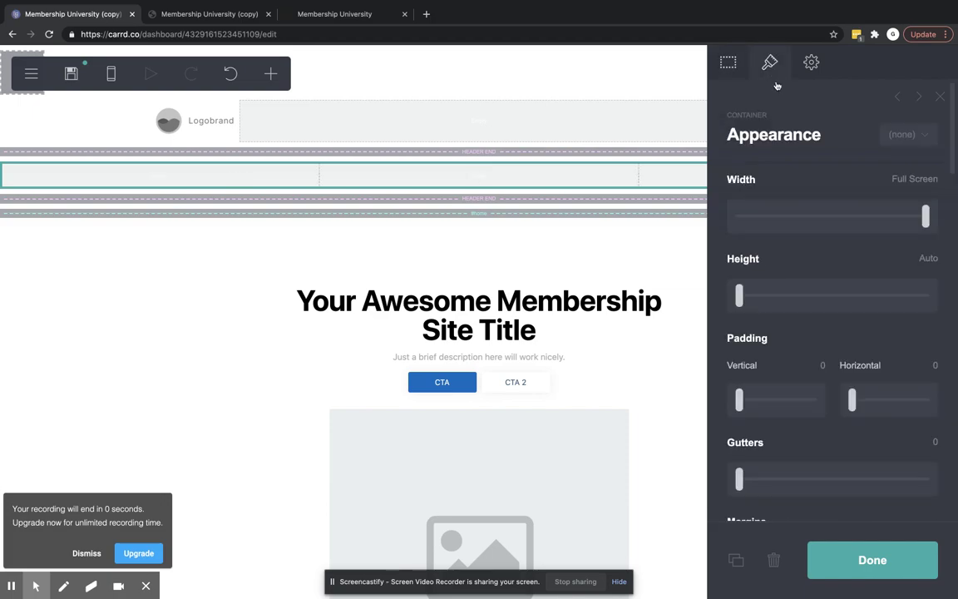
pyautogui.click(898, 218)
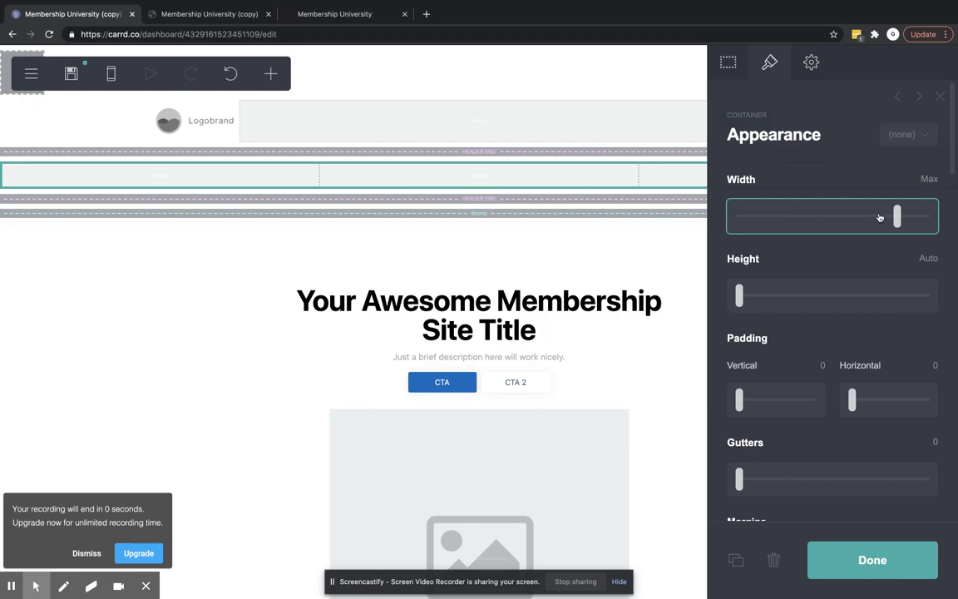
pyautogui.click(880, 218)
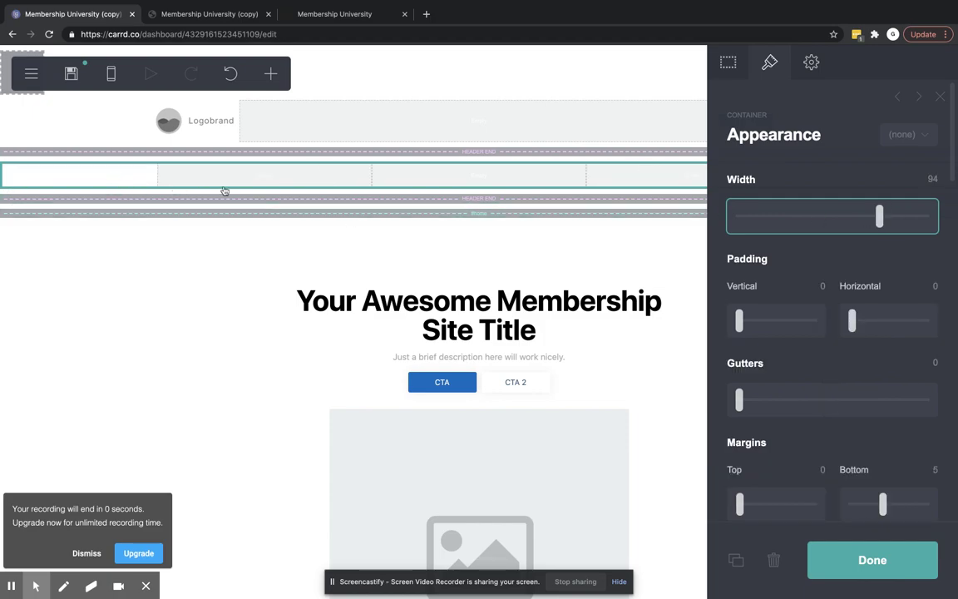
pyautogui.click(865, 218)
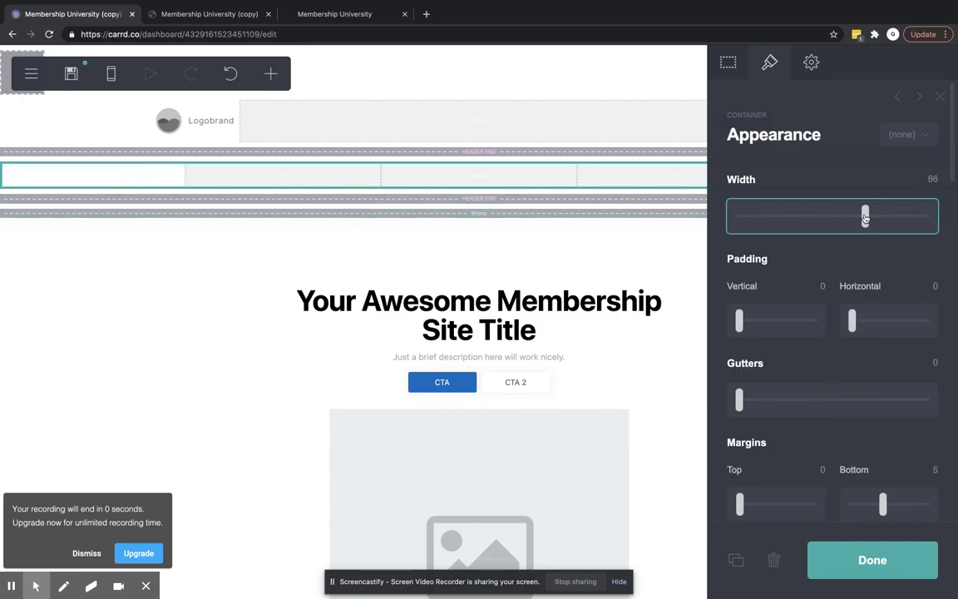
pyautogui.click(930, 218)
# Set the container padding to 1 vertical and 2 horizontal
pyautogui.scroll(-1, 841, 333)
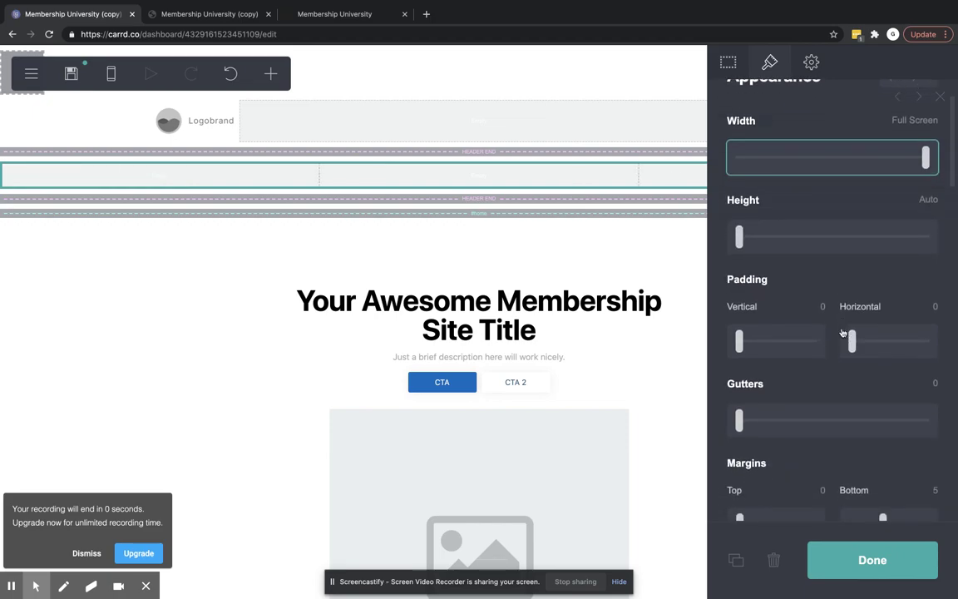
pyautogui.click(824, 308)
pyautogui.write('1')
pyautogui.press('Tab')
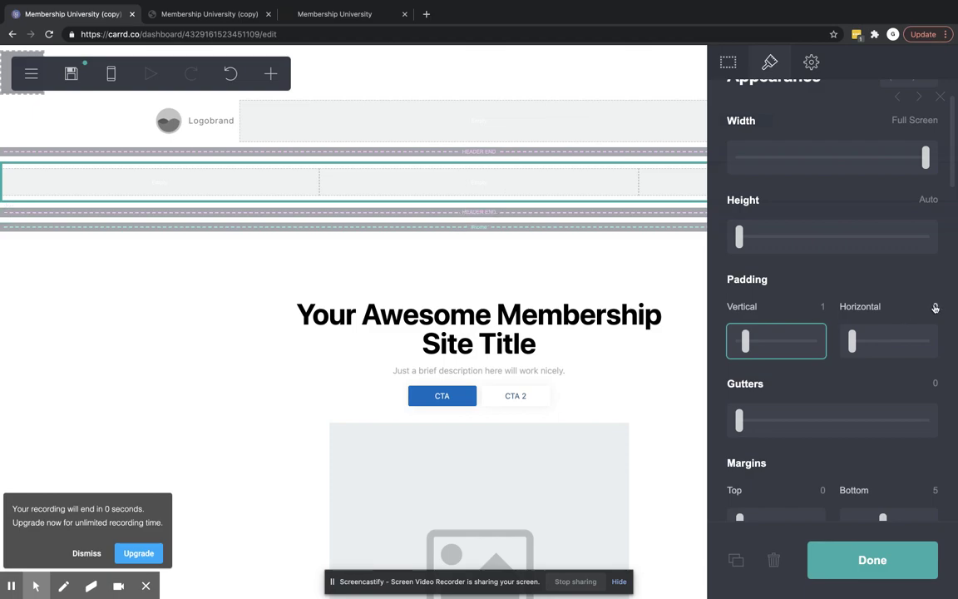
pyautogui.click(935, 306)
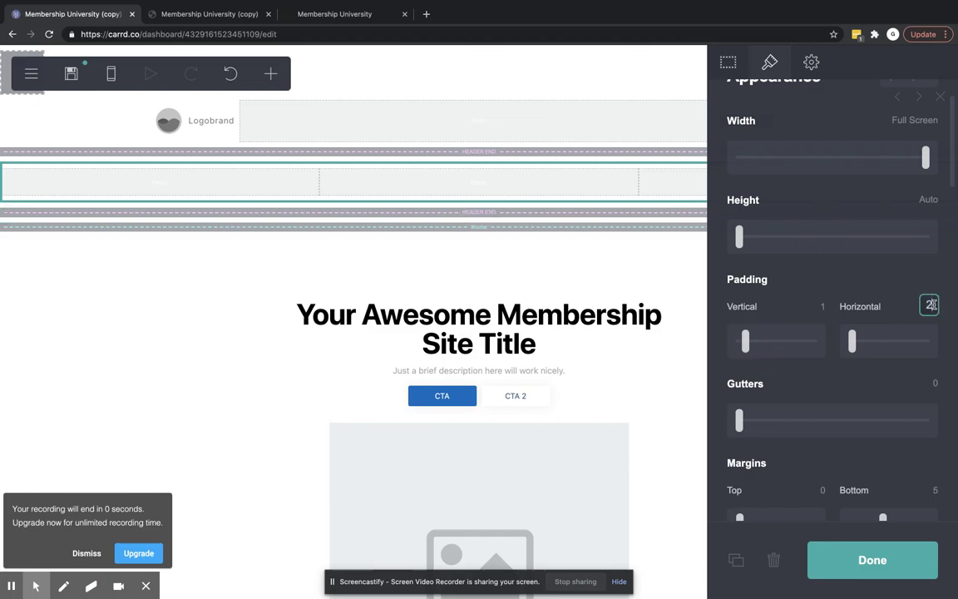
pyautogui.write('2')
pyautogui.press('Return')
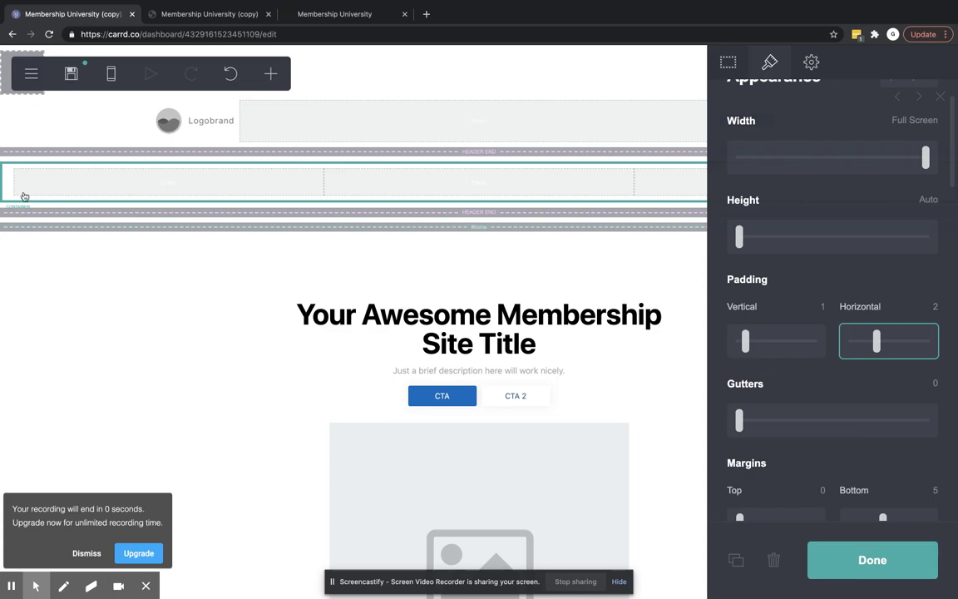
# Set the gutters between the columns to 1.5
pyautogui.scroll(-1, 813, 412)
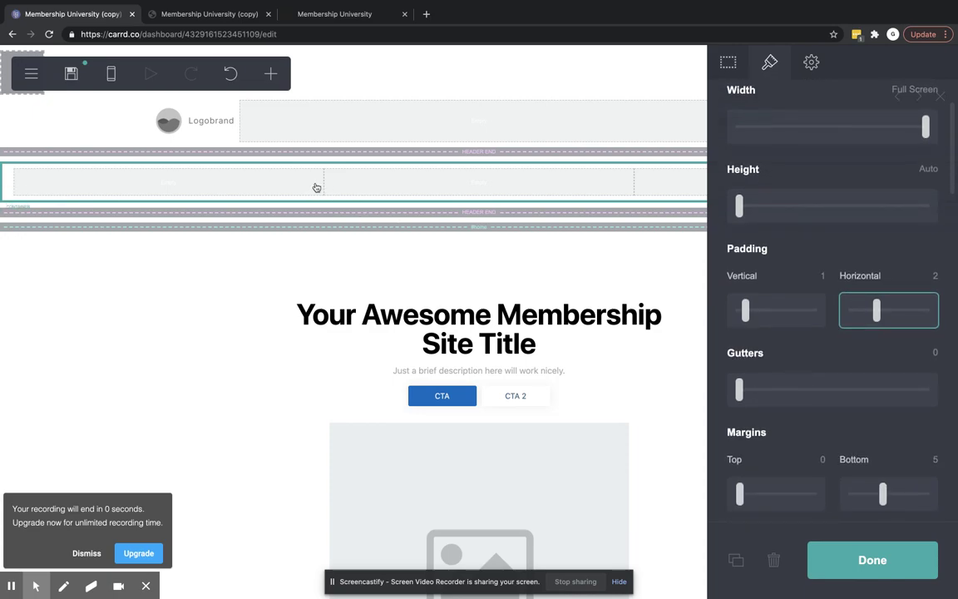
pyautogui.click(929, 352)
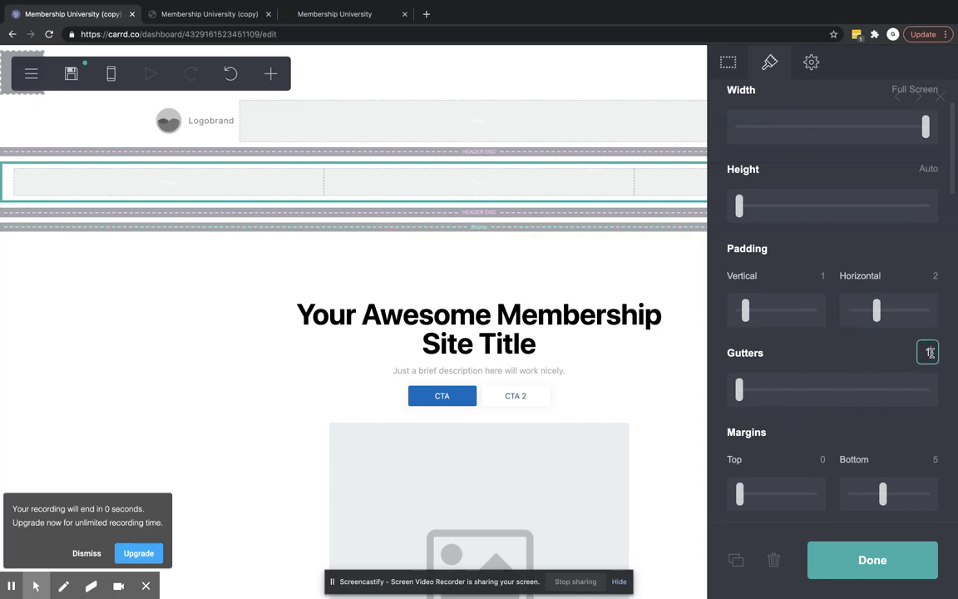
pyautogui.write('1.5')
pyautogui.press('Tab')
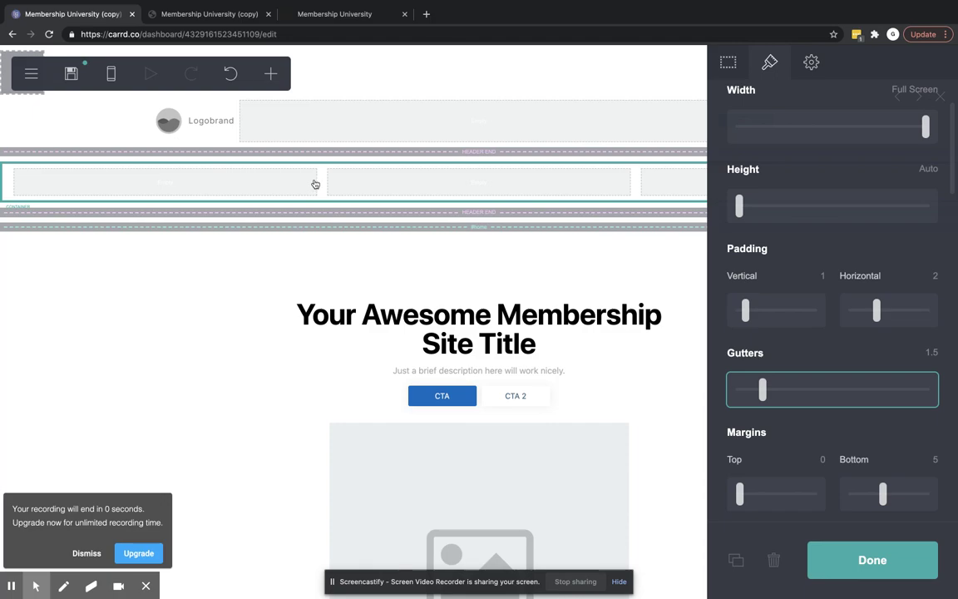
pyautogui.click(901, 390)
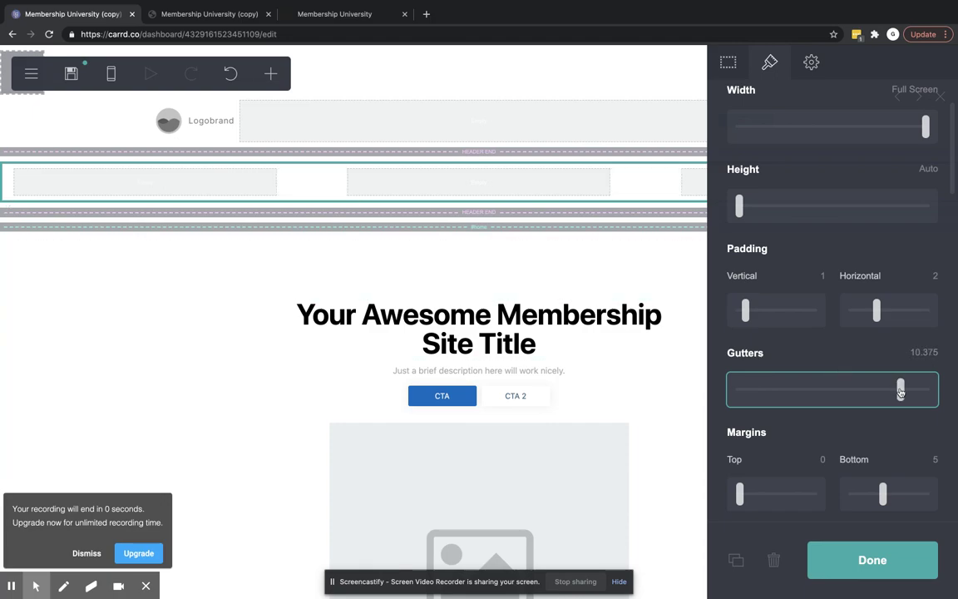
pyautogui.click(757, 392)
pyautogui.click(919, 352)
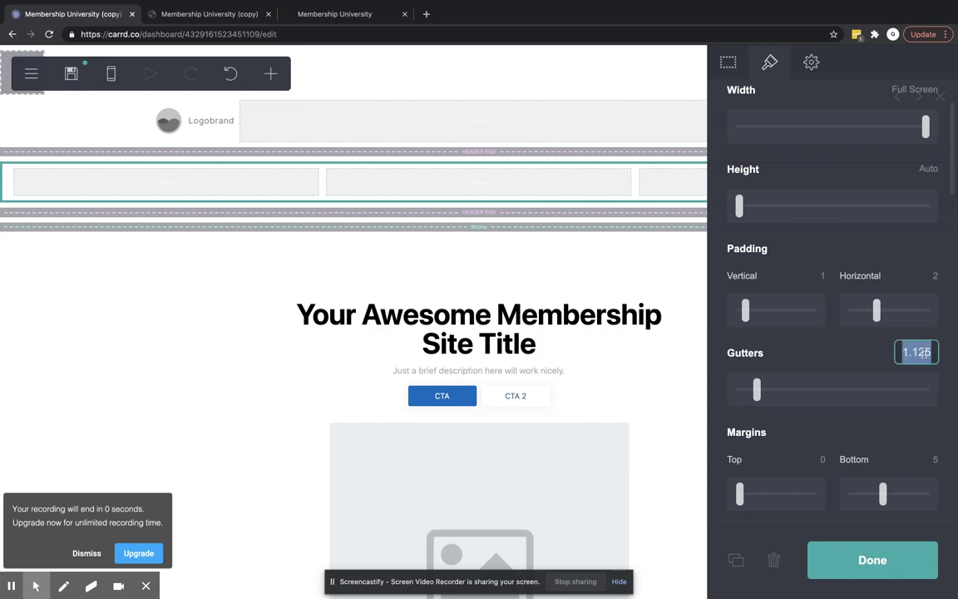
pyautogui.write('1.5')
pyautogui.press('Tab')
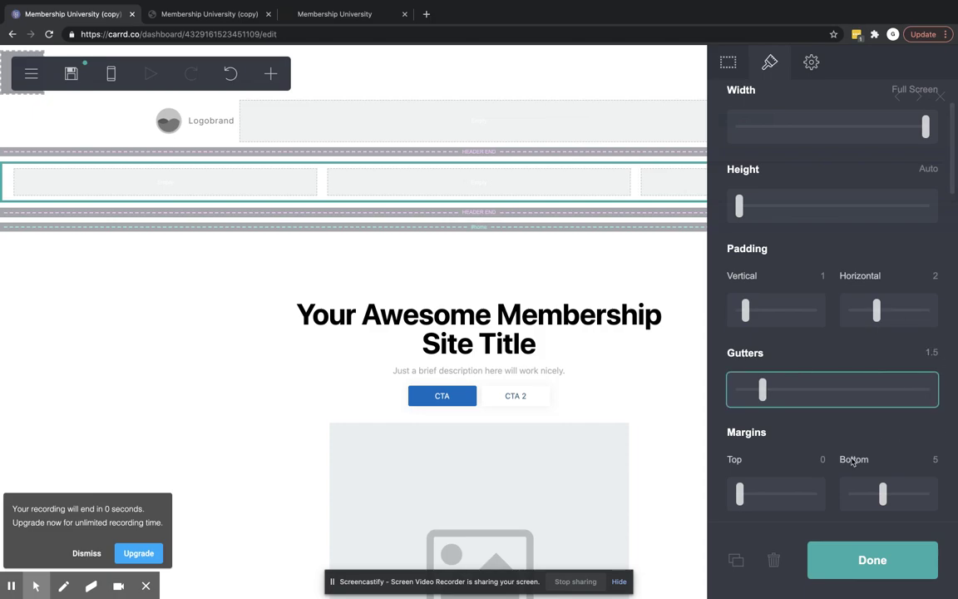
pyautogui.scroll(-5, 852, 462)
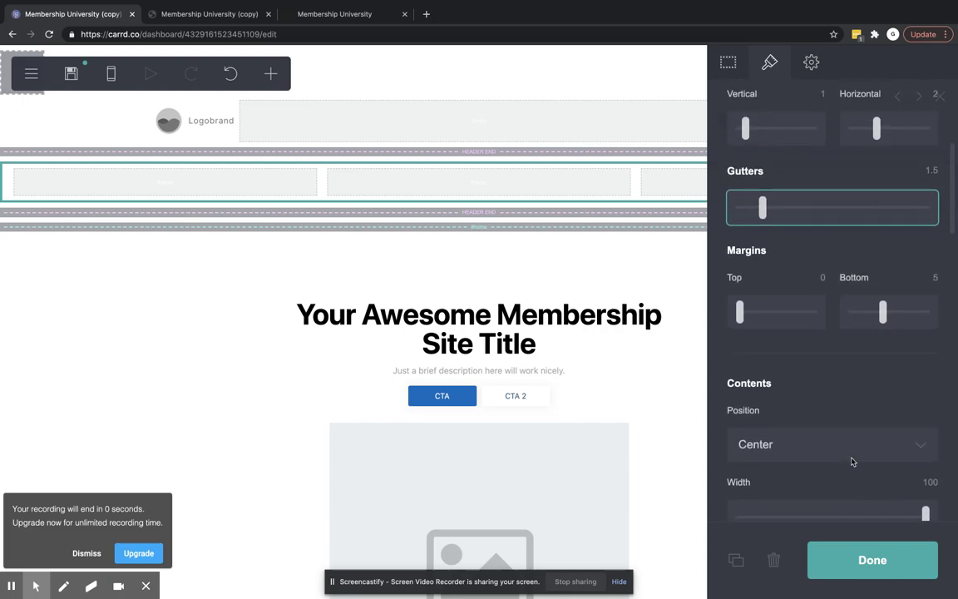
pyautogui.scroll(6, 853, 462)
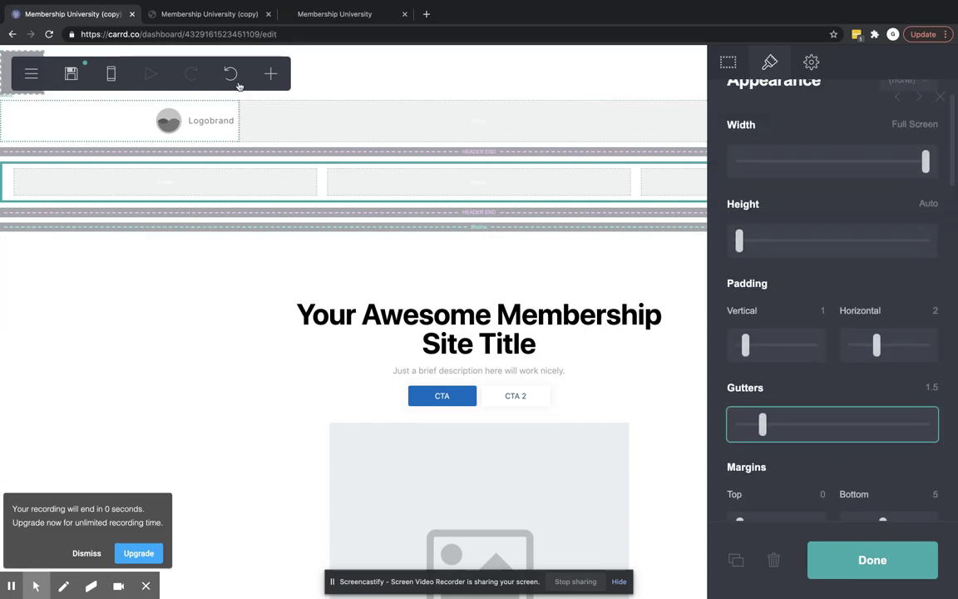
# Add an image to the left column, uploading the blue "2" file from Downloads
pyautogui.click(272, 73)
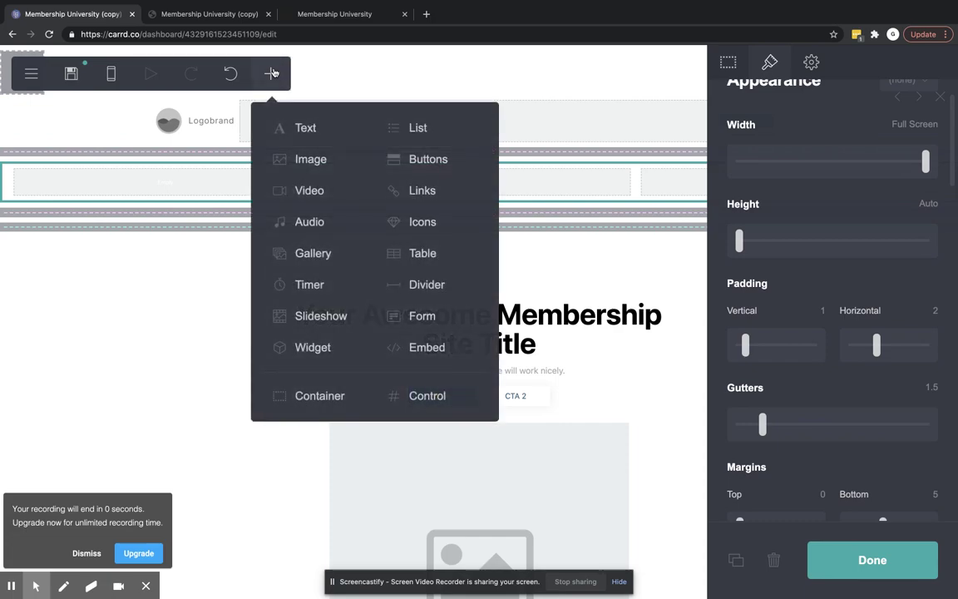
pyautogui.click(305, 162)
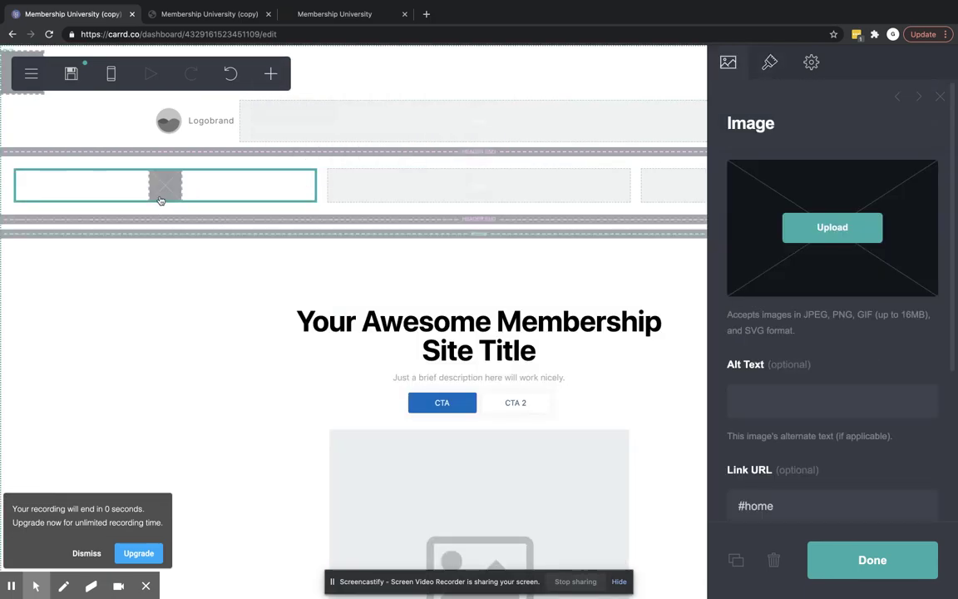
pyautogui.click(822, 228)
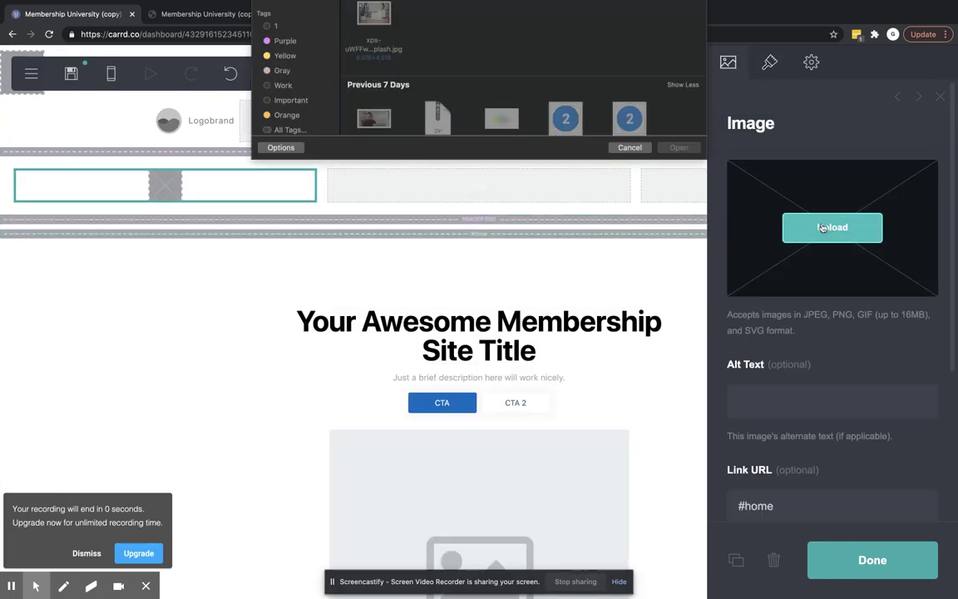
pyautogui.click(568, 366)
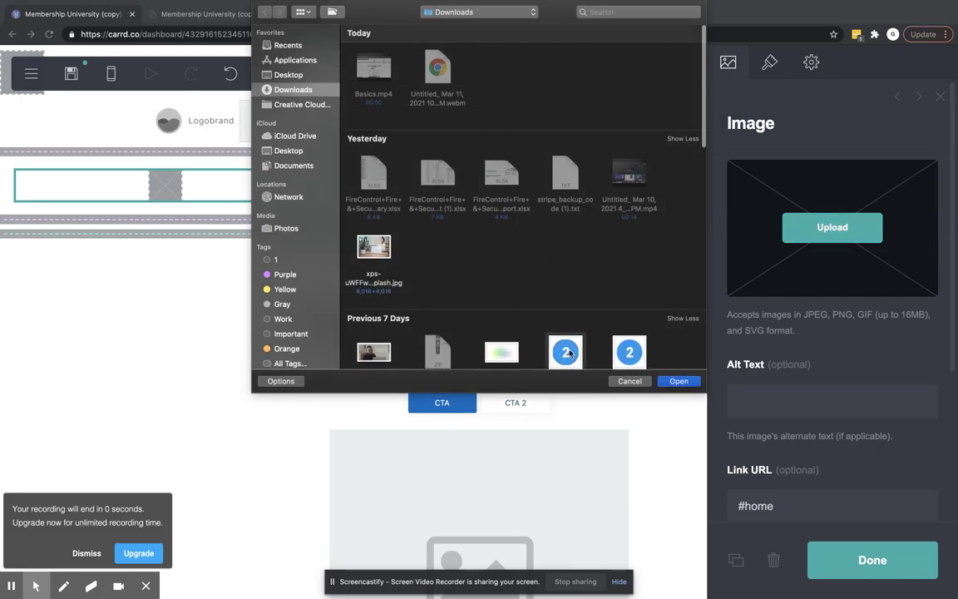
pyautogui.click(679, 382)
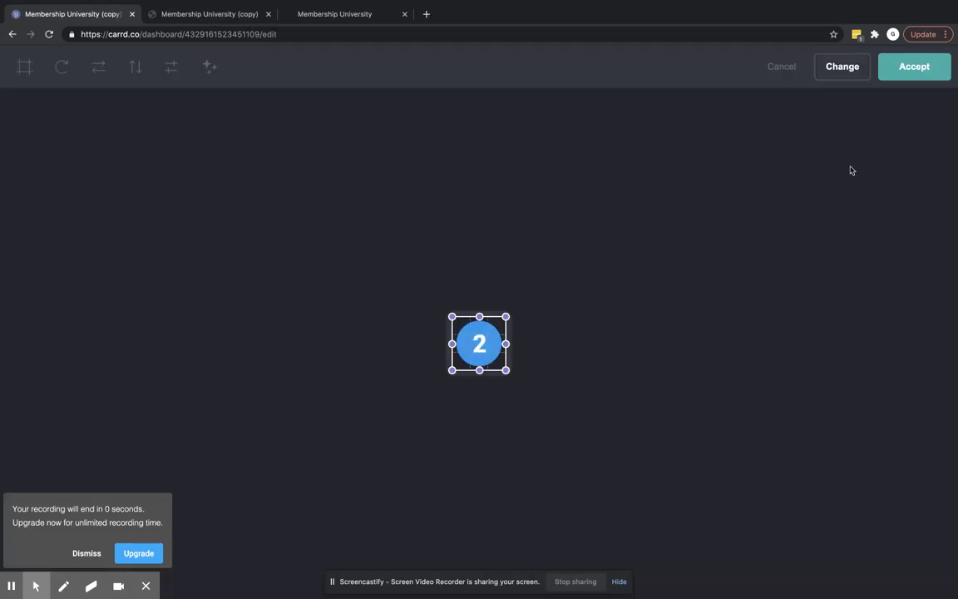
pyautogui.click(912, 66)
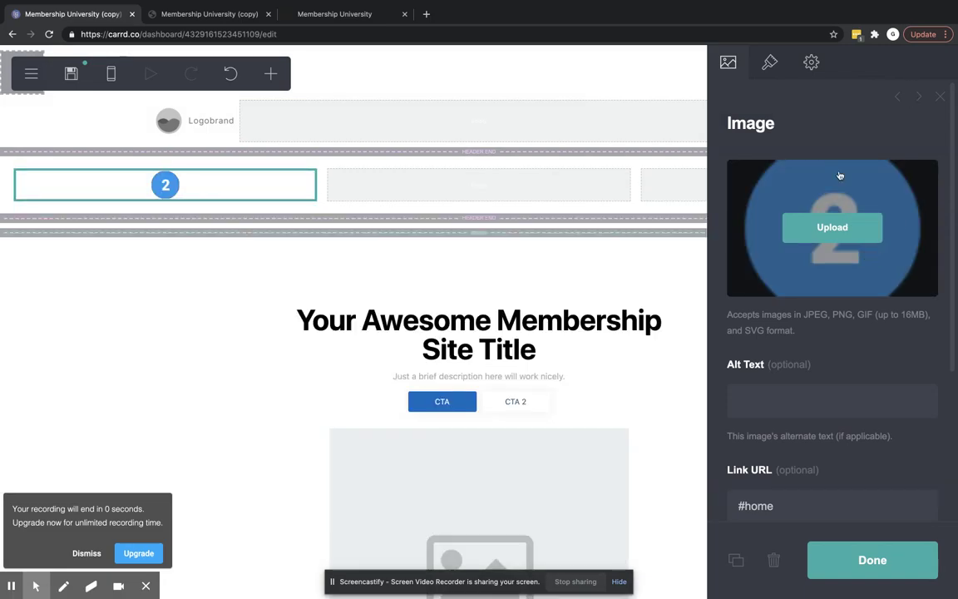
# Scale the "2" image down to 46%
pyautogui.click(769, 62)
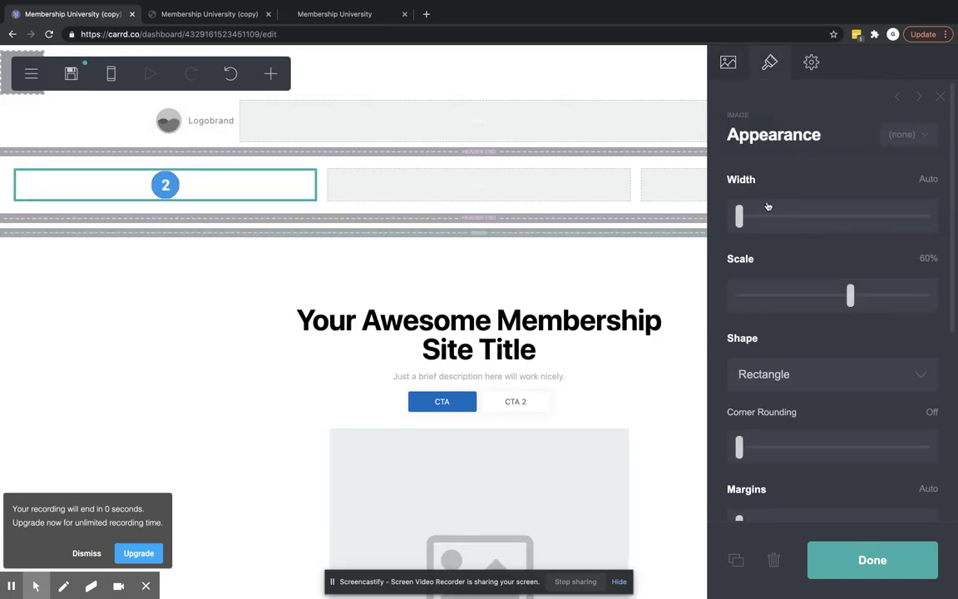
pyautogui.click(824, 296)
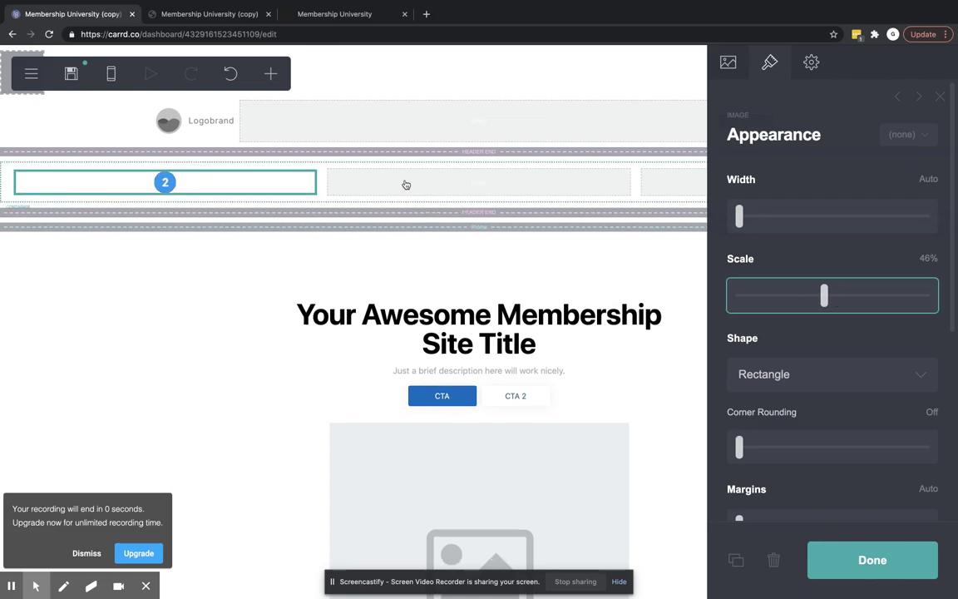
pyautogui.click(839, 553)
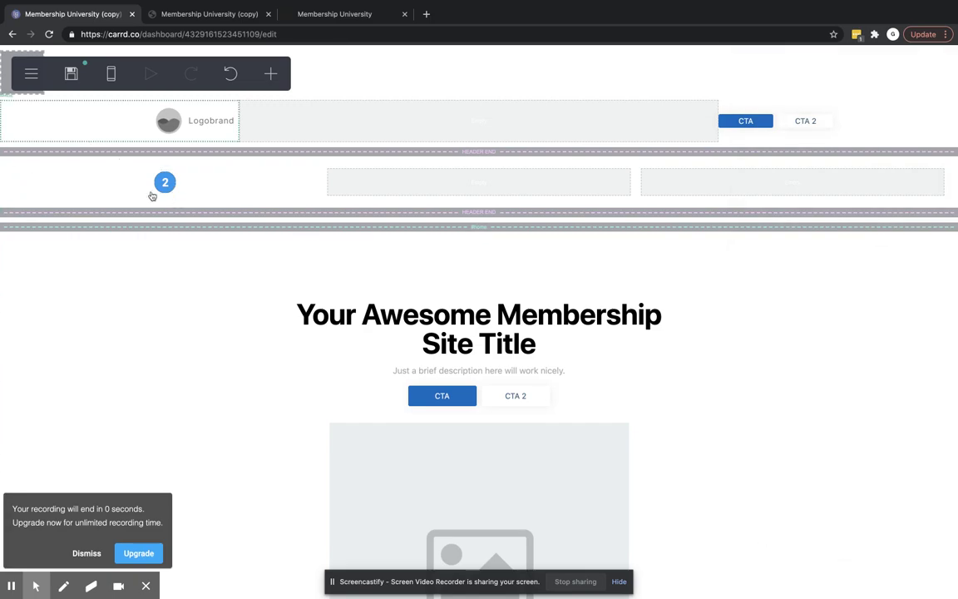
pyautogui.click(167, 183)
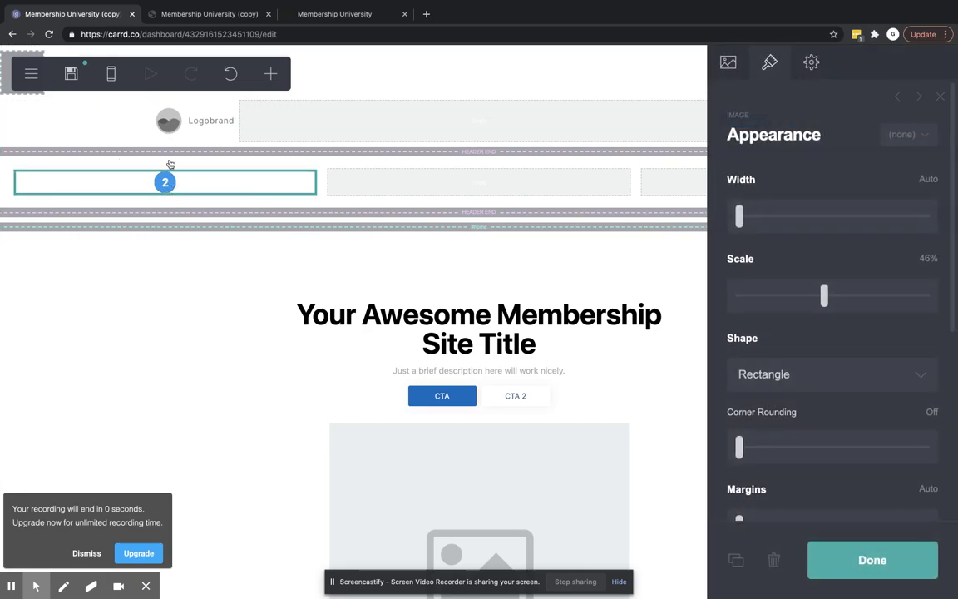
# Set the left 33% column's alignment to Right
pyautogui.click(165, 167)
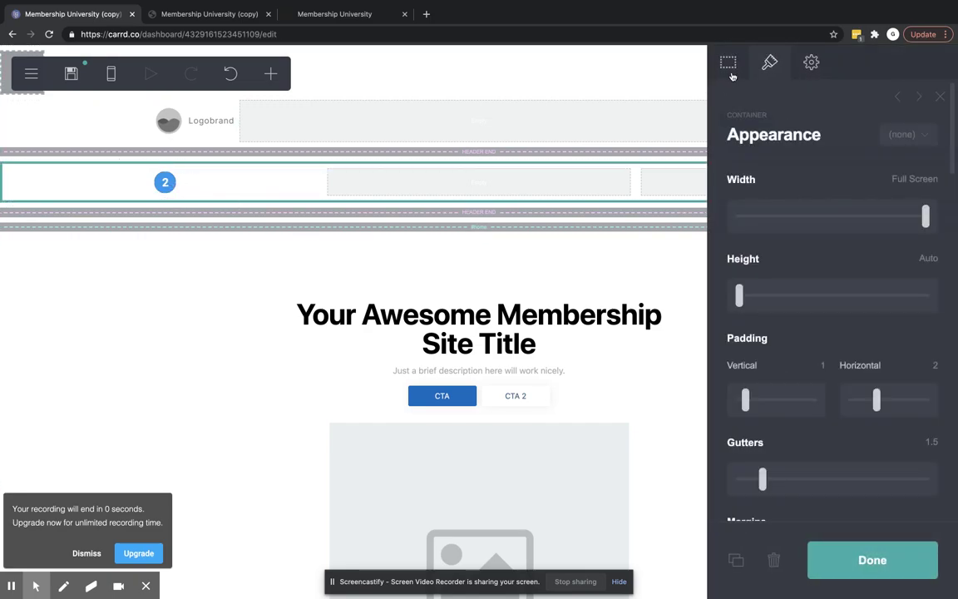
pyautogui.click(728, 63)
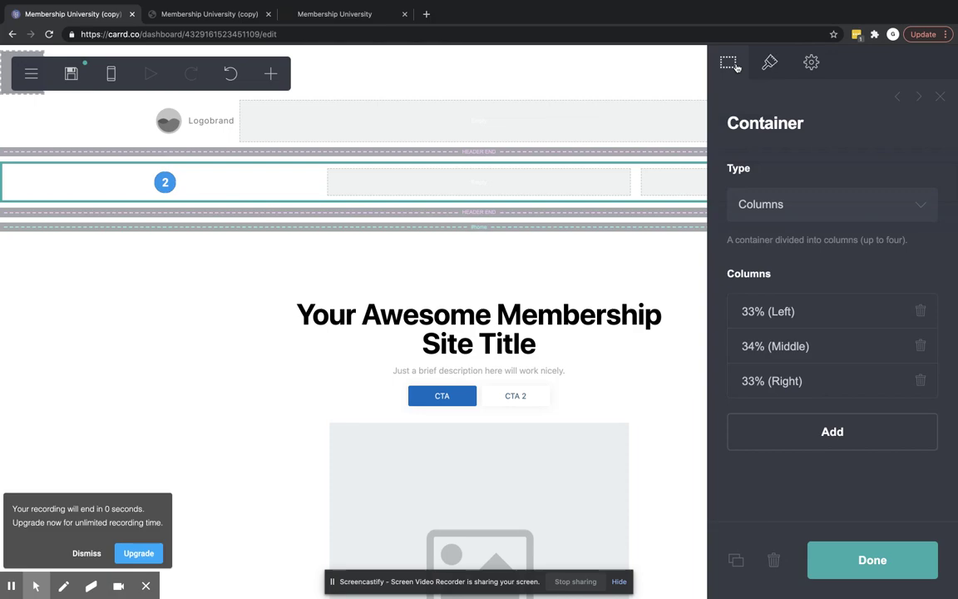
pyautogui.click(797, 315)
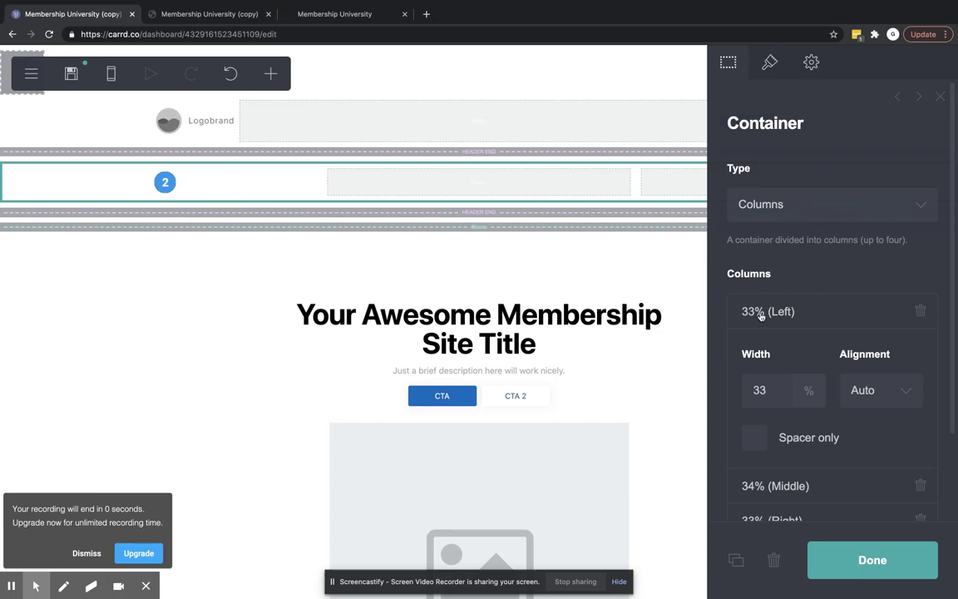
pyautogui.click(759, 311)
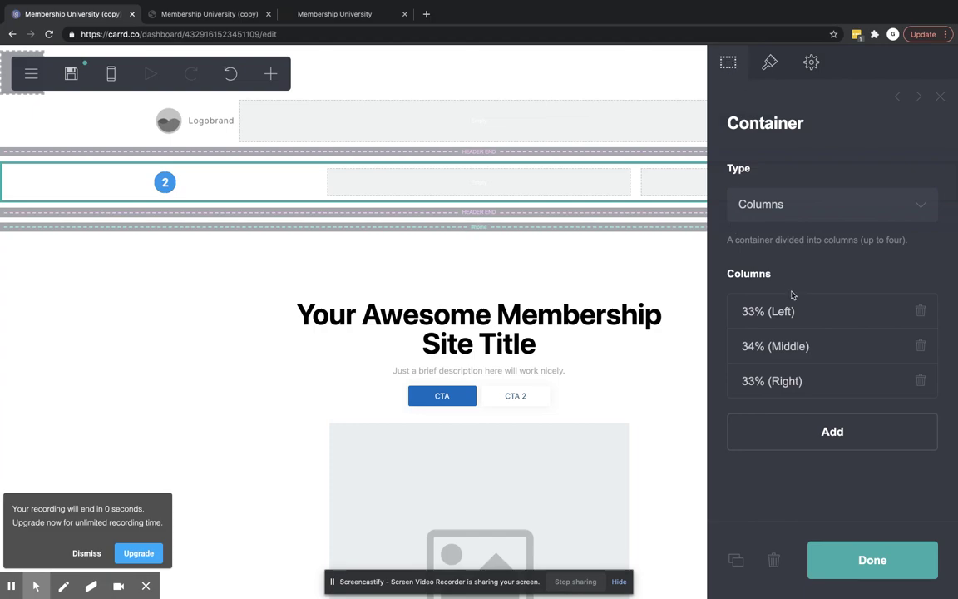
pyautogui.click(782, 350)
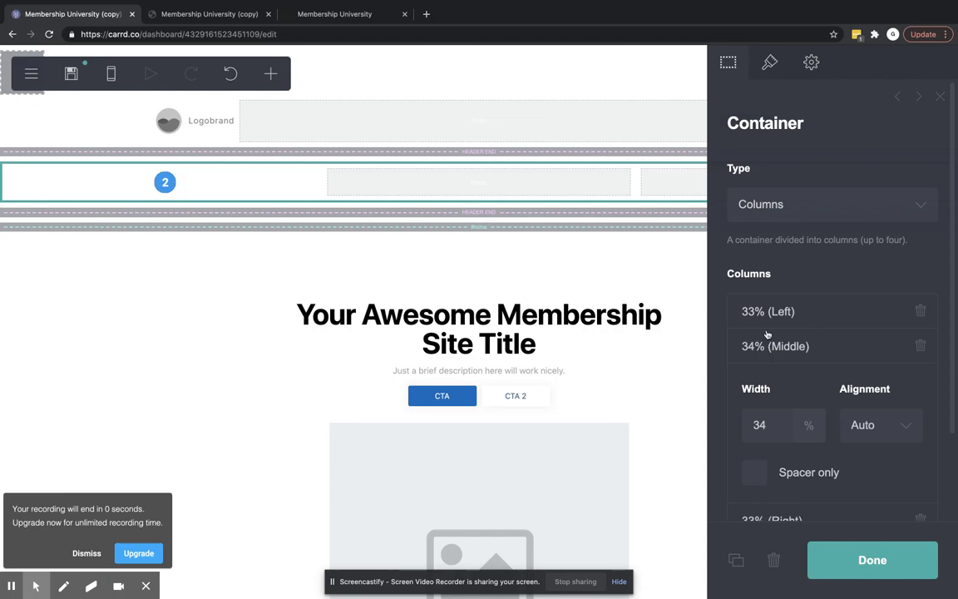
pyautogui.click(763, 314)
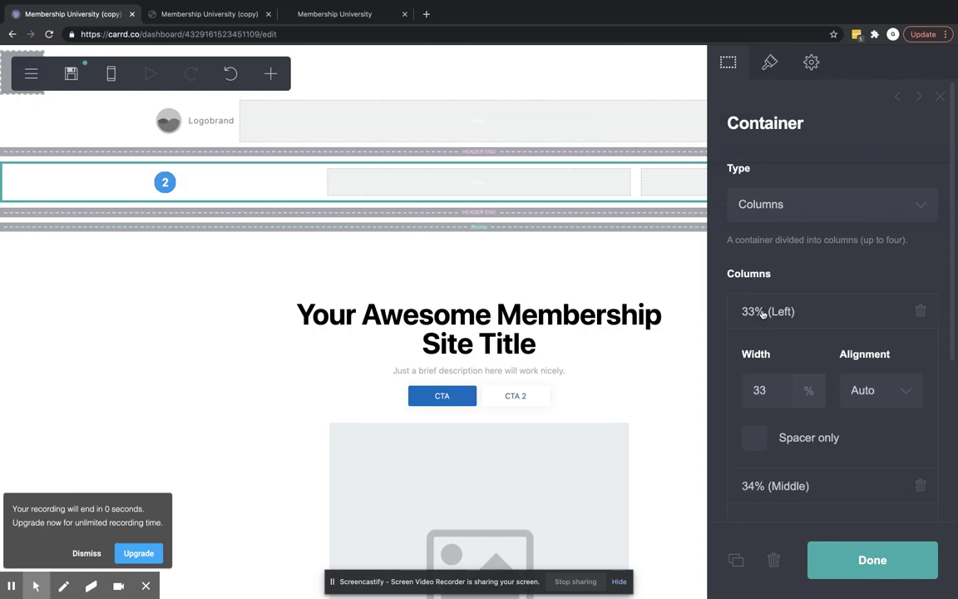
pyautogui.click(905, 393)
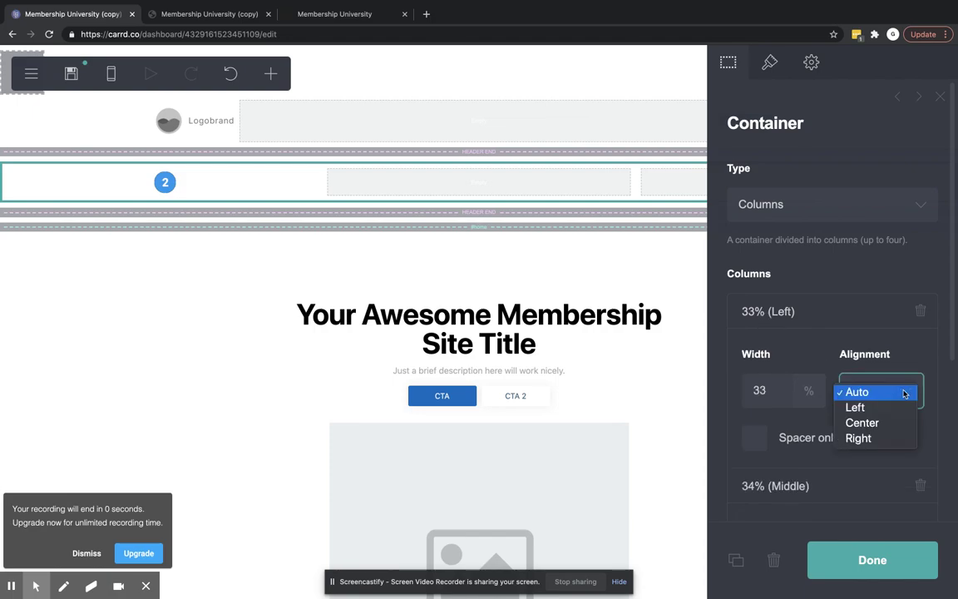
pyautogui.click(864, 439)
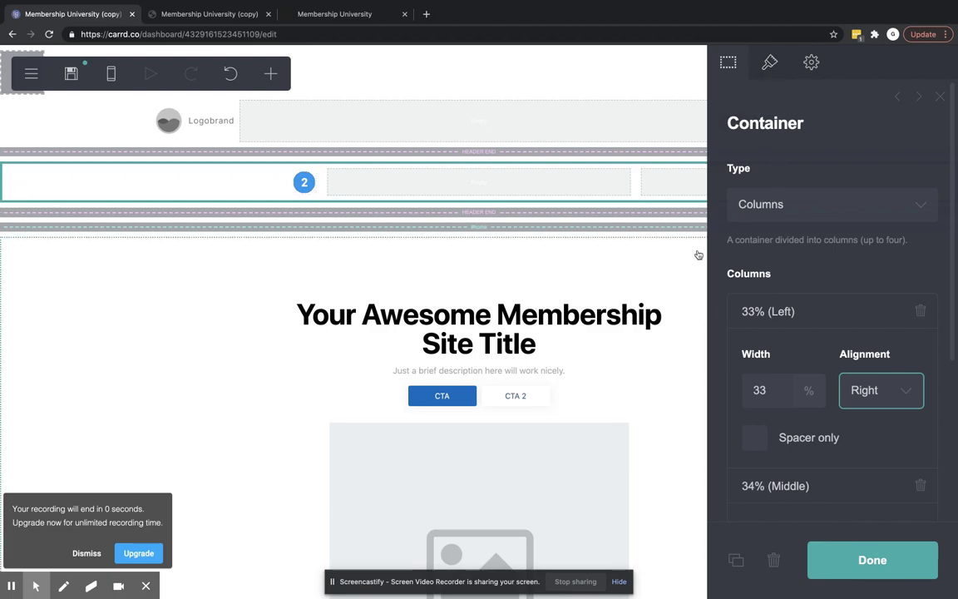
# Set the right 33% column's alignment to Left
pyautogui.click(788, 311)
pyautogui.click(794, 346)
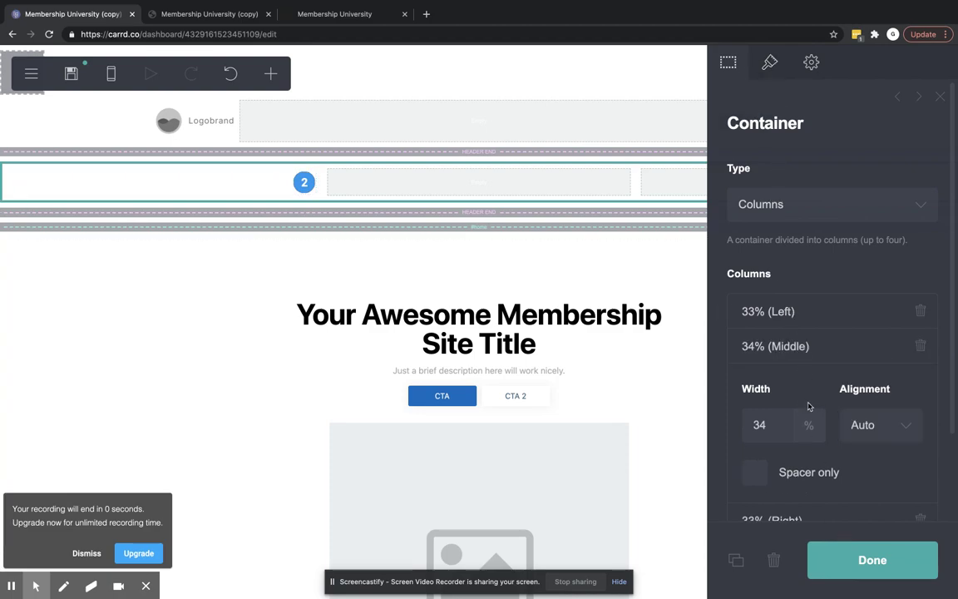
pyautogui.click(793, 350)
pyautogui.click(783, 382)
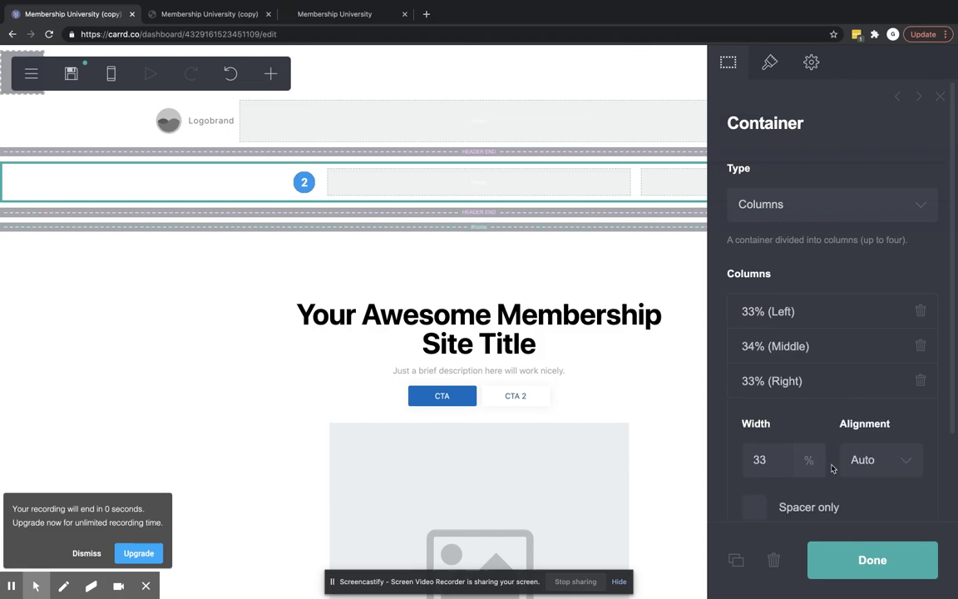
pyautogui.click(889, 463)
pyautogui.click(861, 475)
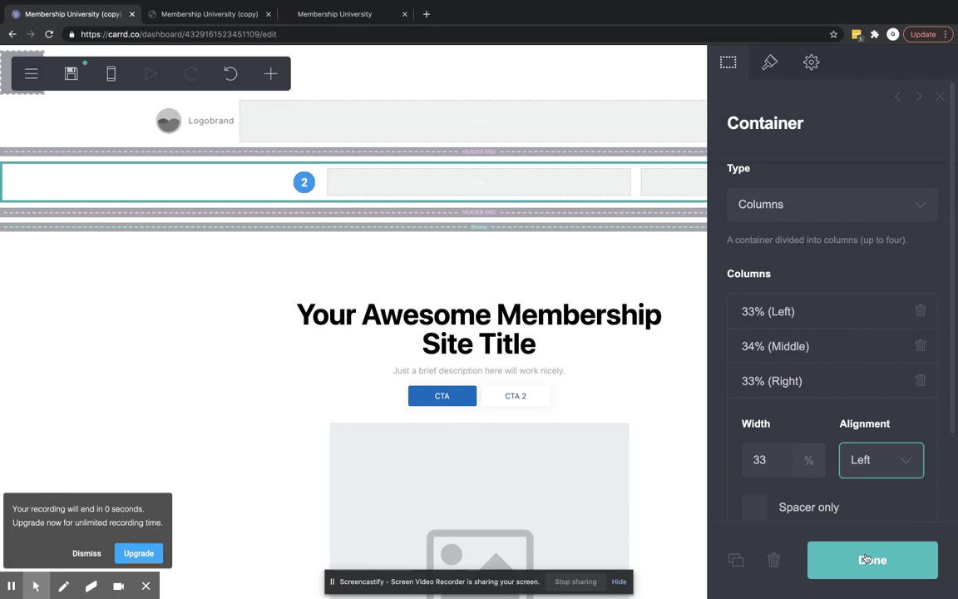
pyautogui.press('Escape')
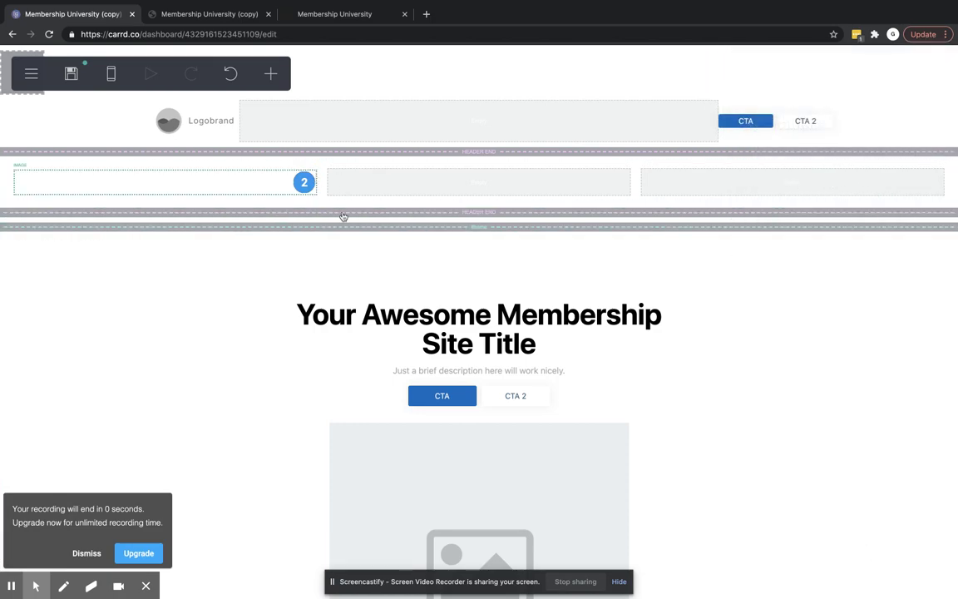
# Add a Links element to the middle header column with its first link labelled Home
pyautogui.click(253, 181)
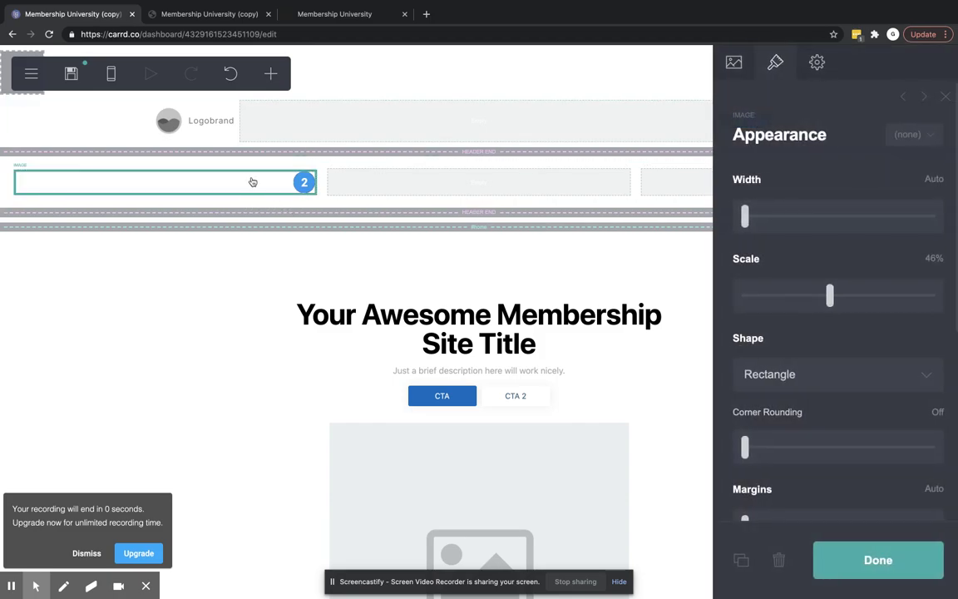
pyautogui.click(270, 74)
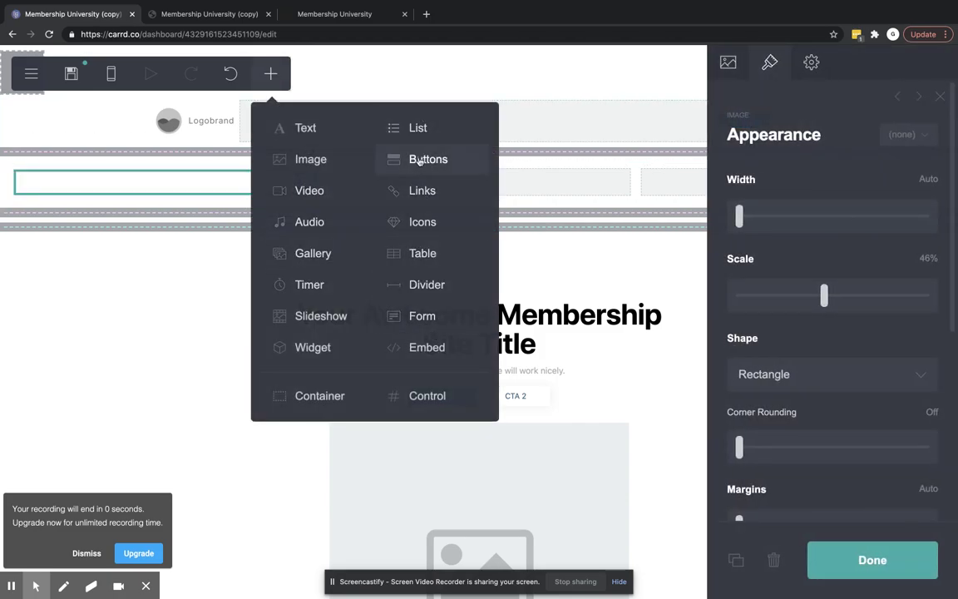
pyautogui.click(427, 189)
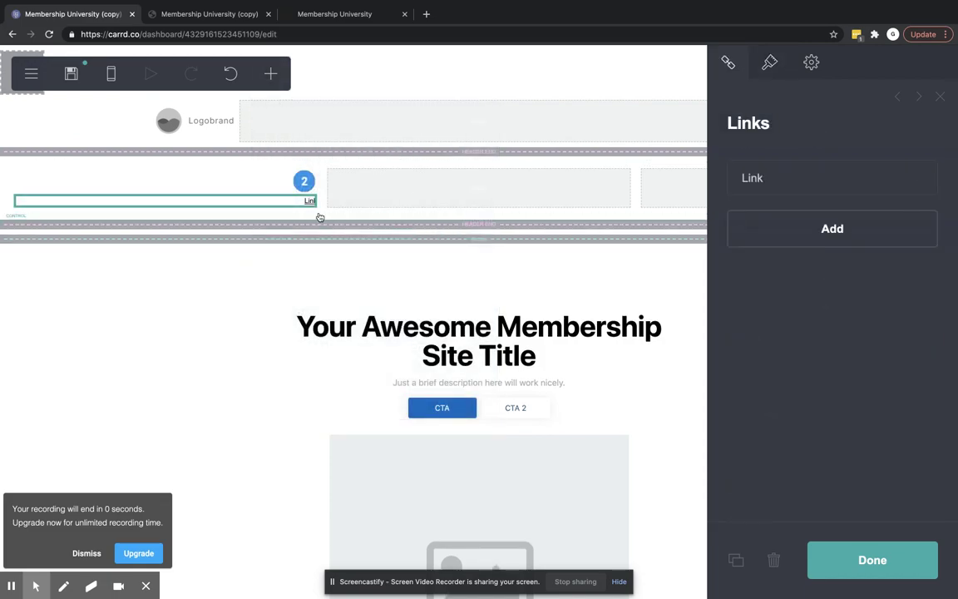
pyautogui.moveTo(277, 196); pyautogui.dragTo(434, 195)
pyautogui.click(766, 182)
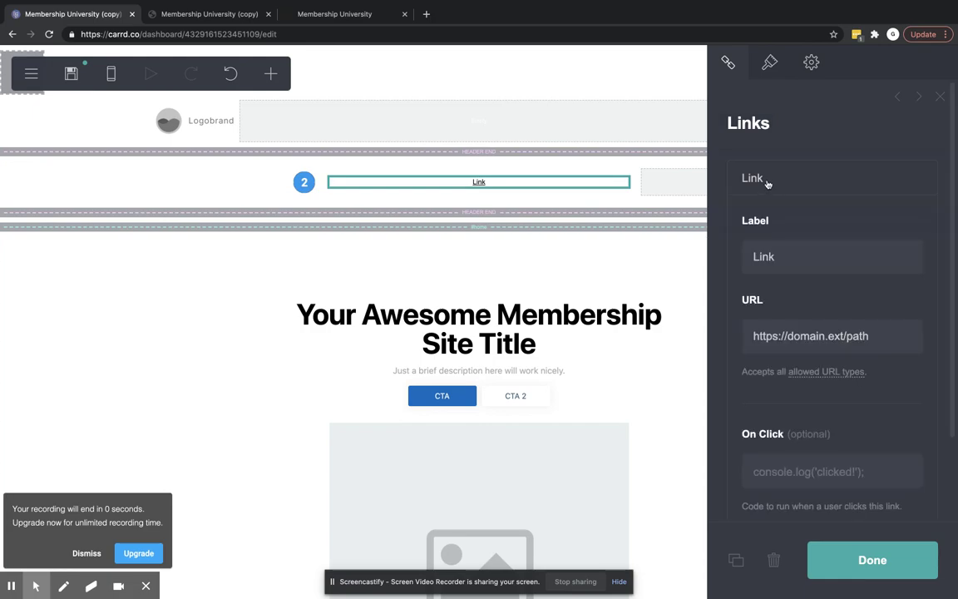
pyautogui.click(746, 256)
pyautogui.hotkey('ctrl', 'a')
pyautogui.write('Home')
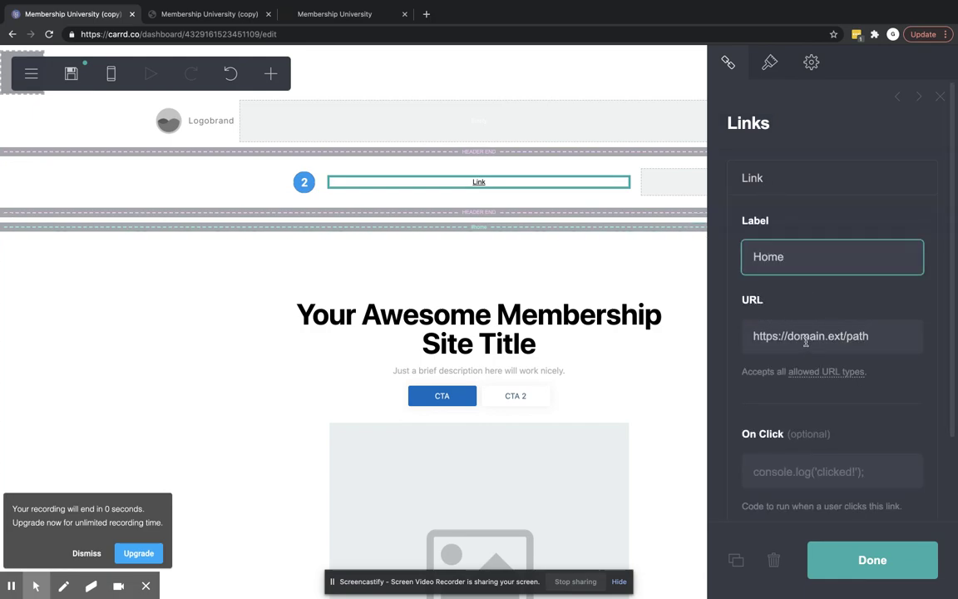
pyautogui.click(776, 184)
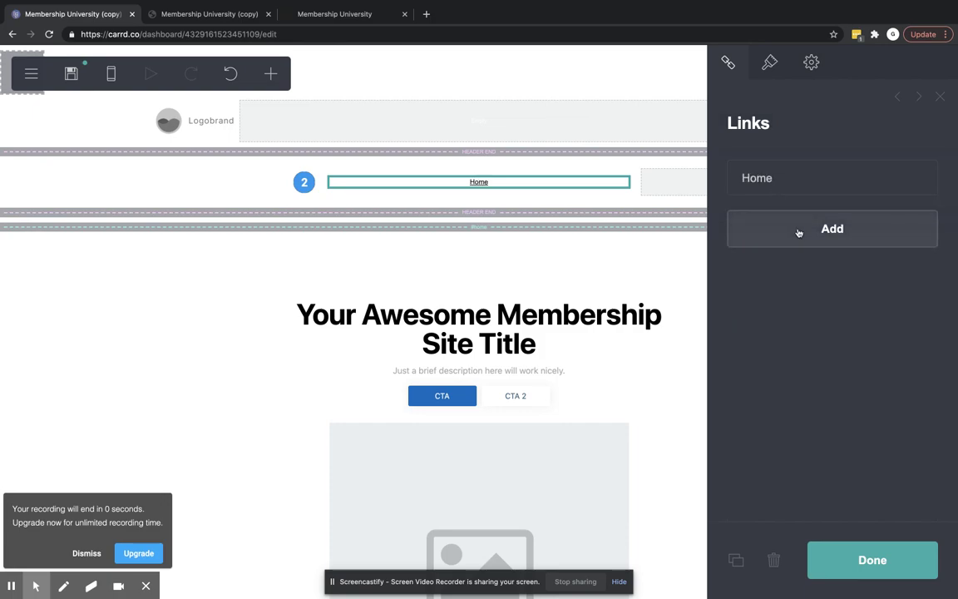
# Add two more nav links labelled Tutorial and Courses
pyautogui.click(798, 232)
pyautogui.click(780, 289)
pyautogui.hotkey('ctrl', 'a')
pyautogui.write('Tutor')
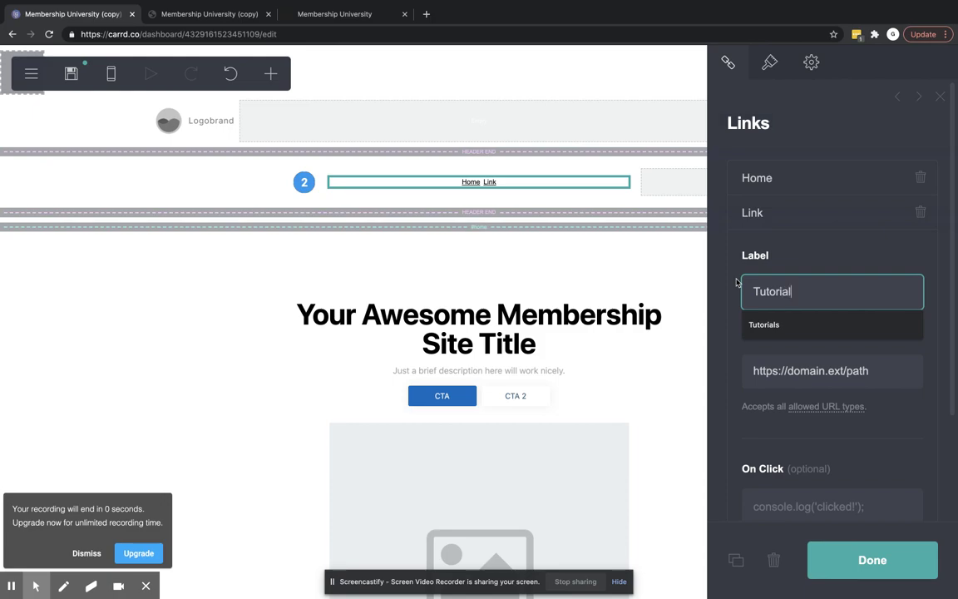
pyautogui.write('ial')
pyautogui.click(774, 215)
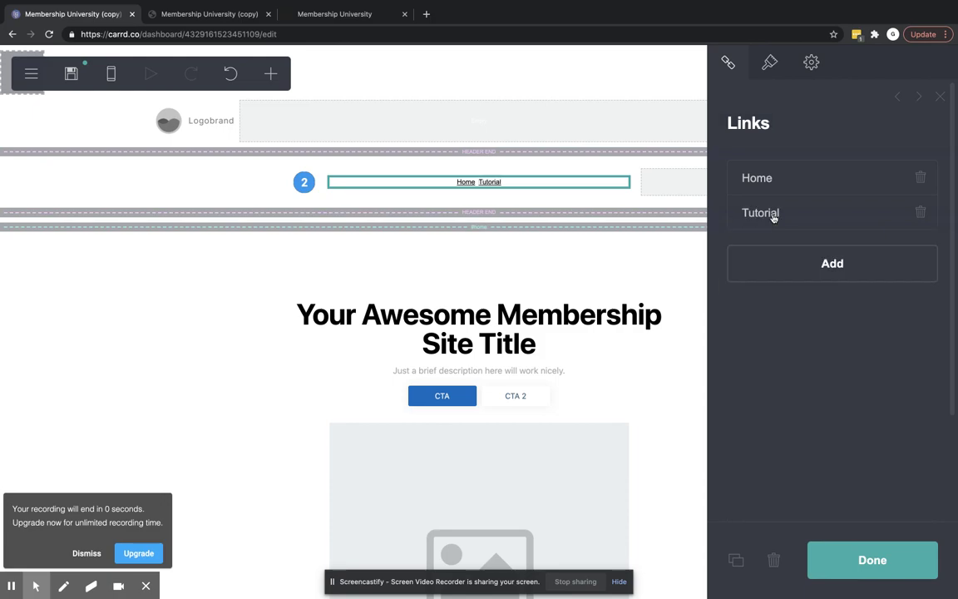
pyautogui.click(782, 264)
pyautogui.click(781, 330)
pyautogui.hotkey('ctrl', 'a')
pyautogui.write('Courses')
pyautogui.press('Tab')
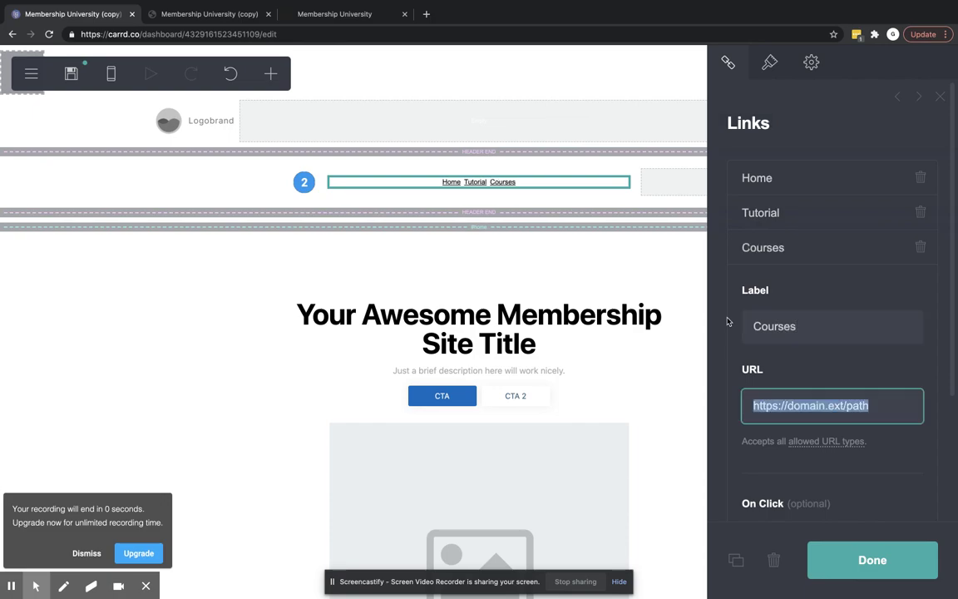
pyautogui.click(795, 253)
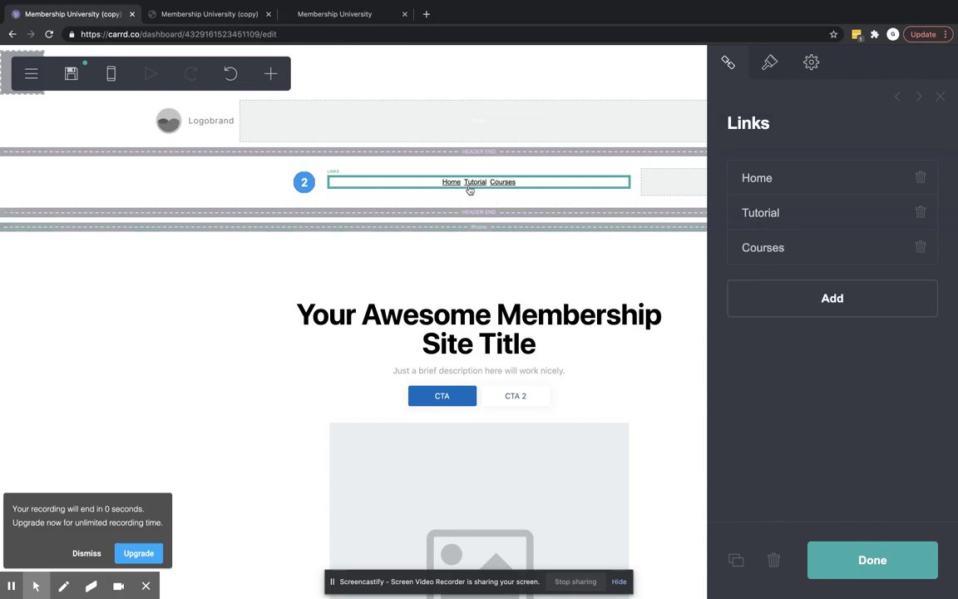
# Replace the Home link's placeholder URL with #home, matching the home section name
pyautogui.scroll(-5, 491, 337)
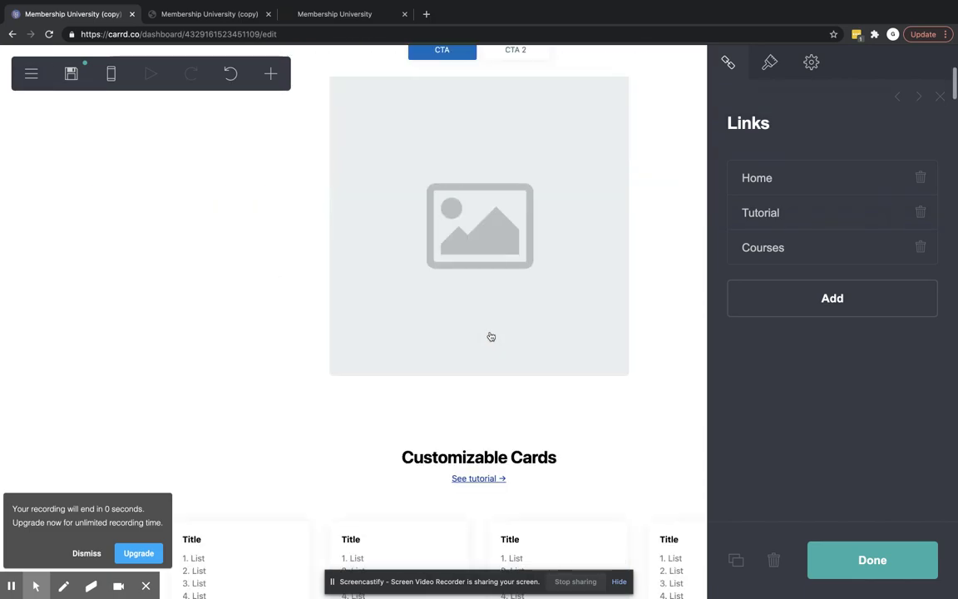
pyautogui.scroll(5, 490, 337)
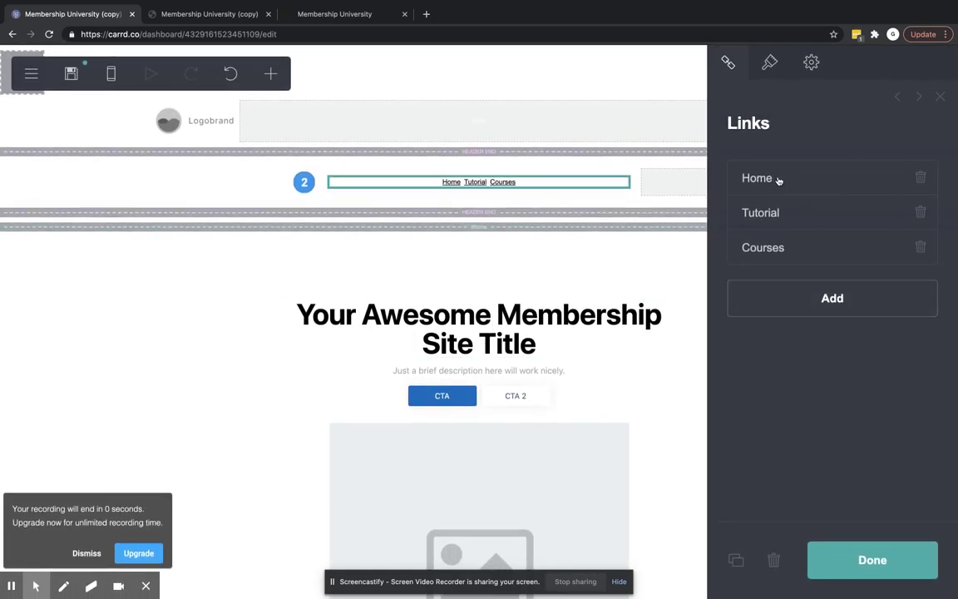
pyautogui.click(778, 181)
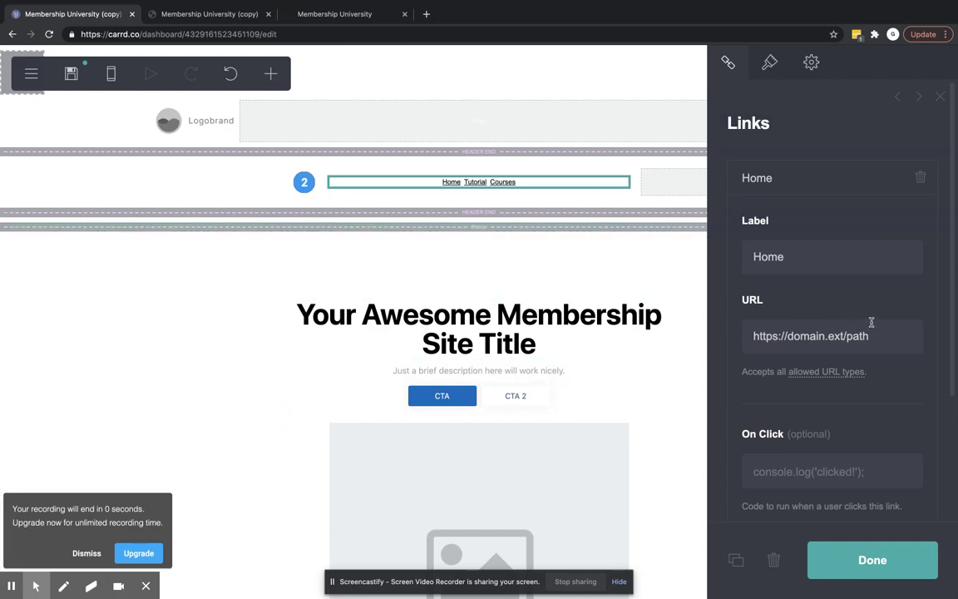
pyautogui.moveTo(884, 338); pyautogui.dragTo(776, 336)
pyautogui.press('BackSpace')
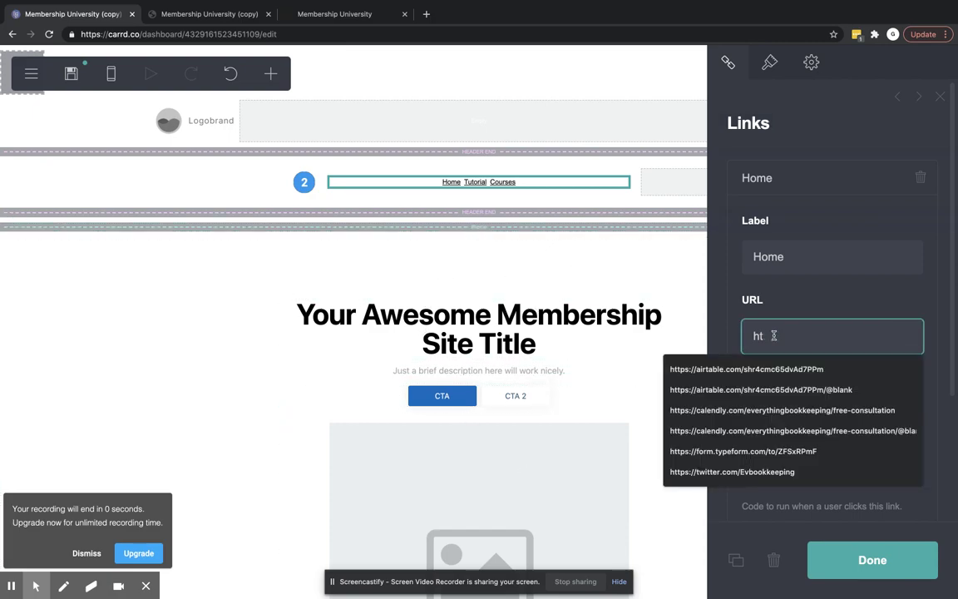
pyautogui.press('BackSpace')
pyautogui.press('BackSpace')
pyautogui.write('#home')
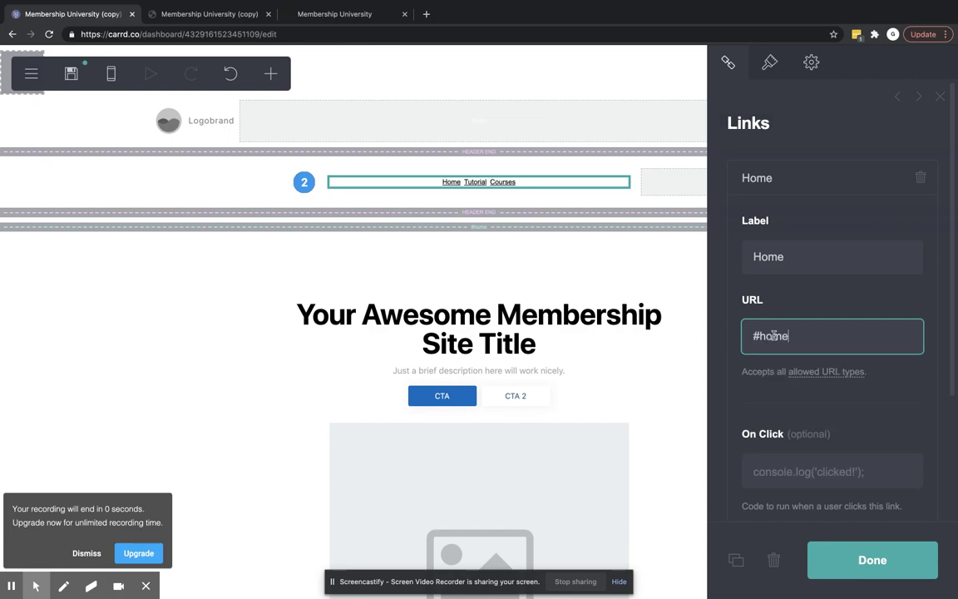
pyautogui.click(475, 227)
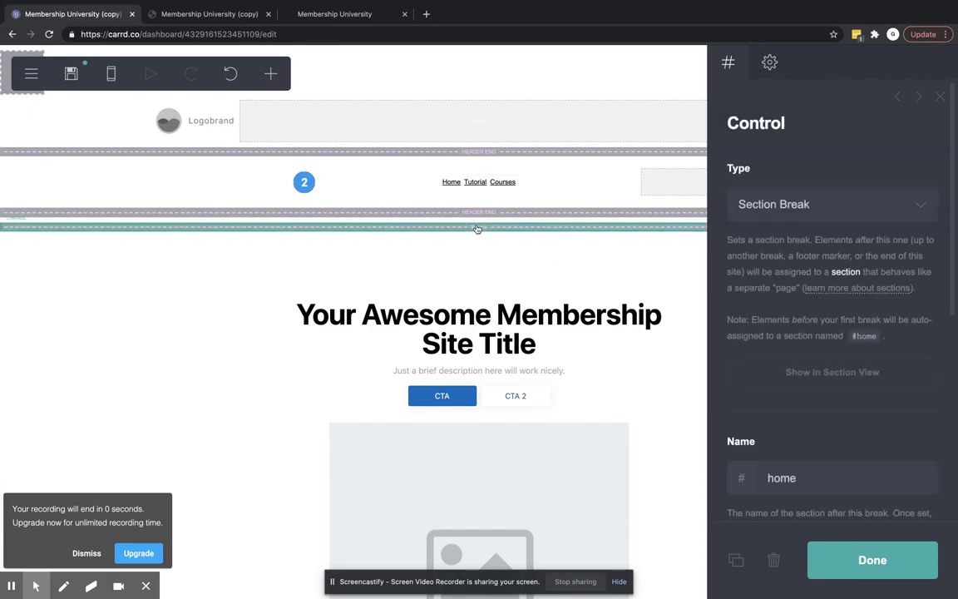
pyautogui.scroll(-2, 790, 447)
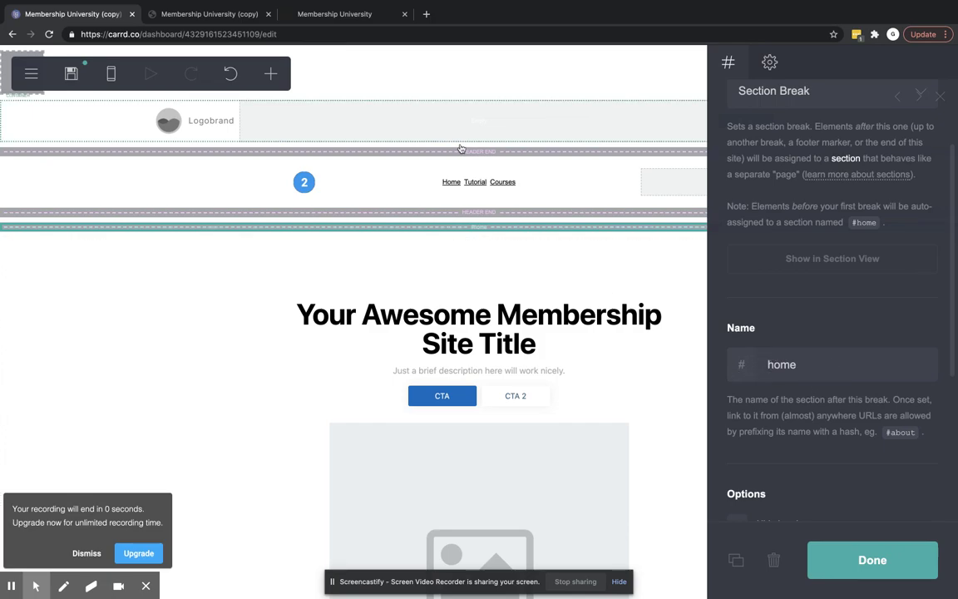
pyautogui.click(462, 182)
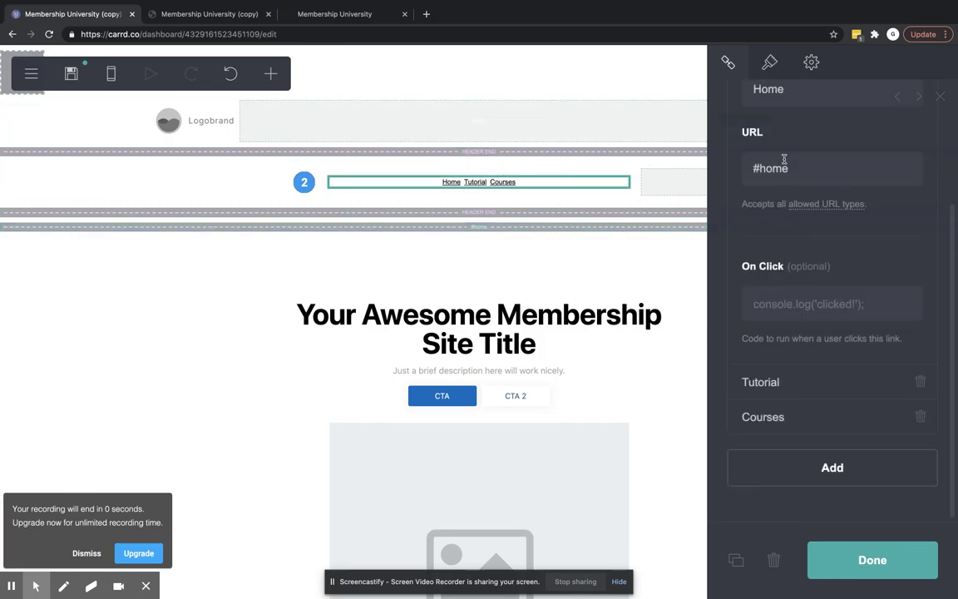
pyautogui.scroll(3, 773, 137)
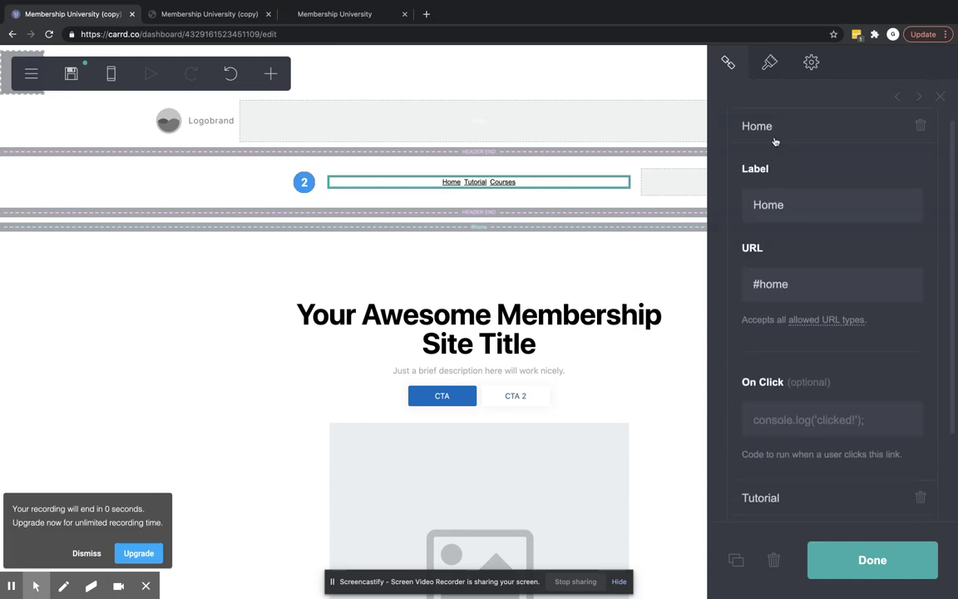
pyautogui.click(774, 130)
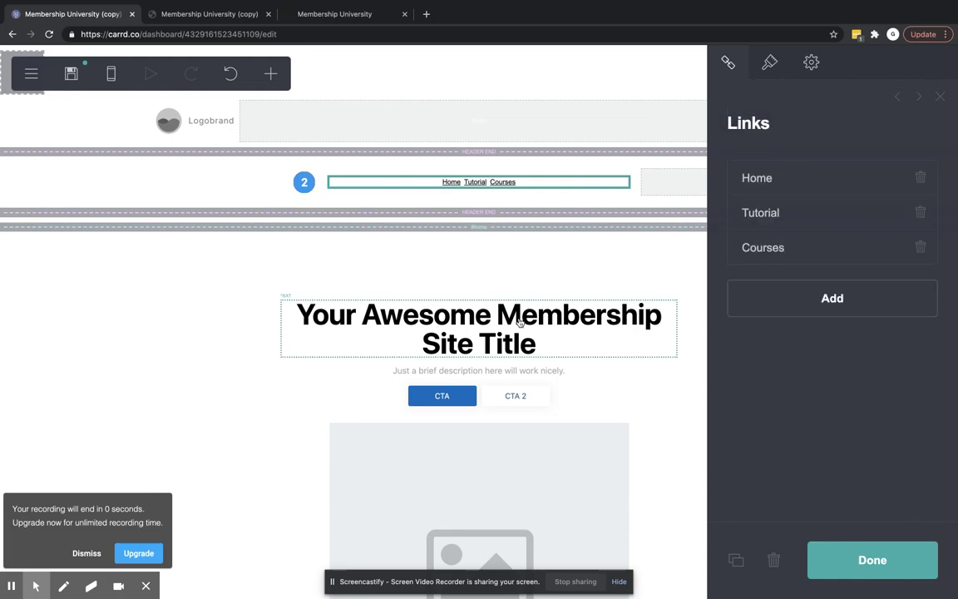